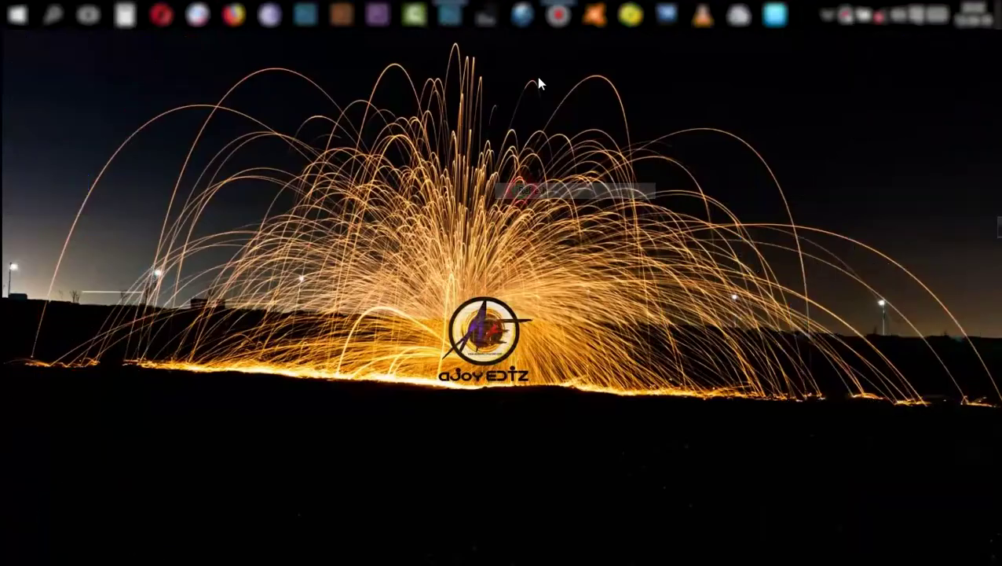
# Bring the Photoshop window showing _DSC0320.JPG to the front from the taskbar.
pyautogui.click(454, 15)
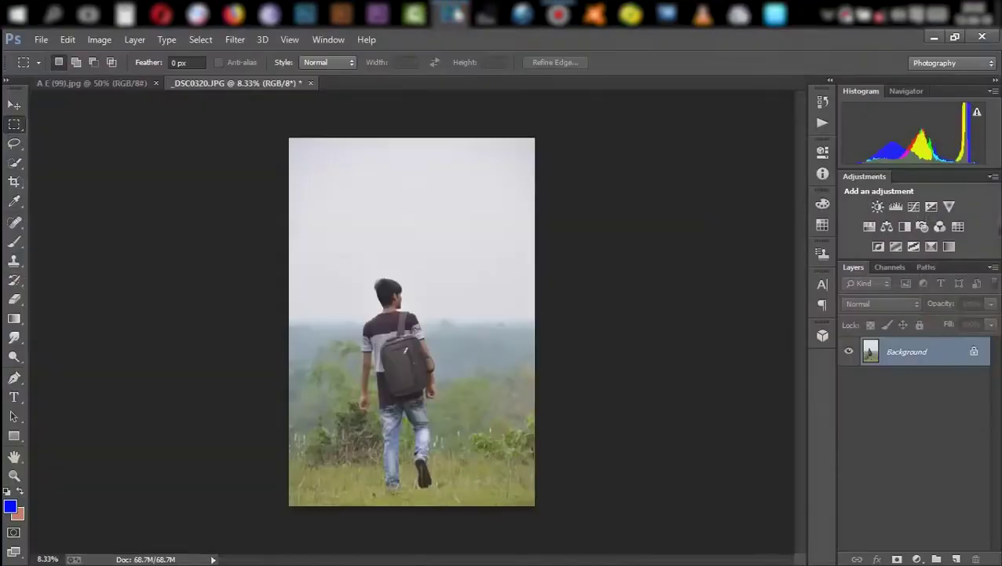
# Brush the Quick Selection tool across the pale sky above the treeline, left to right.
pyautogui.click(15, 162)
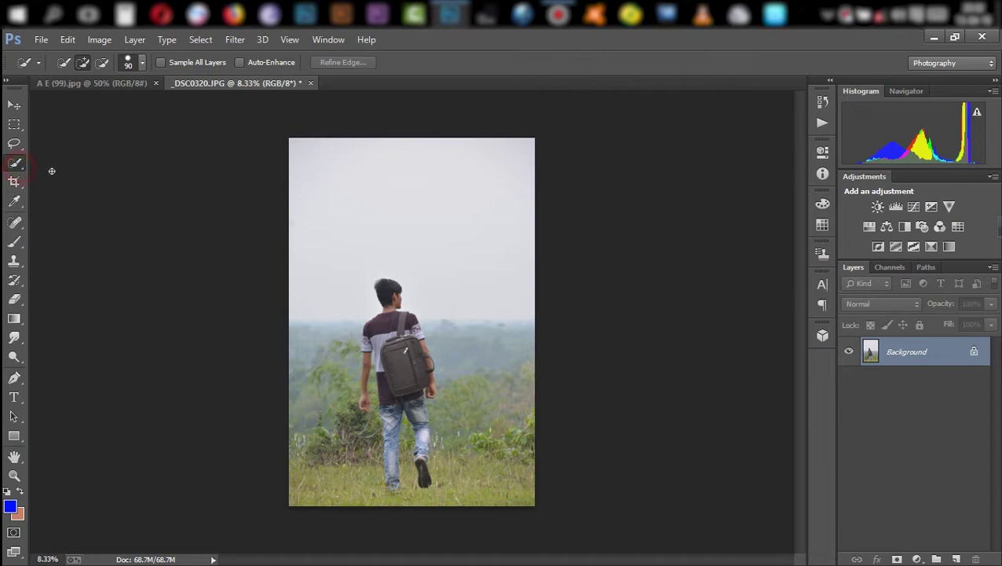
pyautogui.click(415, 204)
pyautogui.moveTo(482, 299); pyautogui.dragTo(518, 296)
pyautogui.click(388, 254)
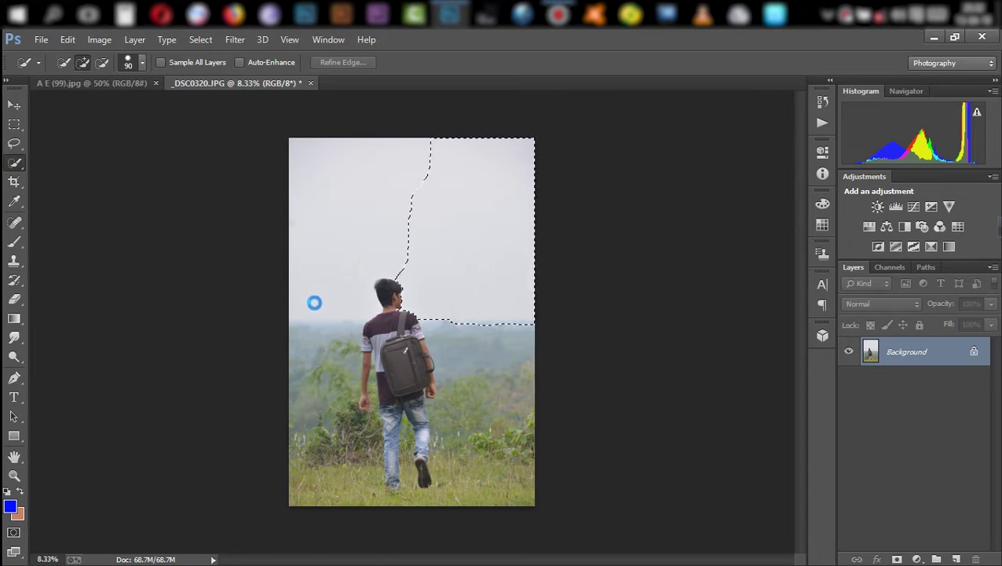
pyautogui.moveTo(300, 298); pyautogui.dragTo(327, 301)
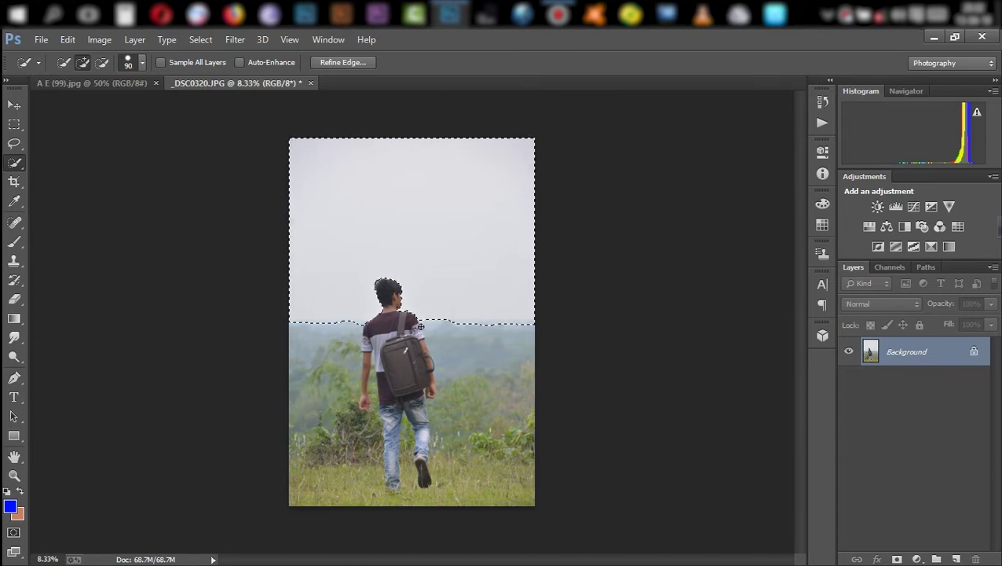
# Tidy the selection edge around the man's head while zoomed in, checking the outline.
pyautogui.moveTo(375, 297); pyautogui.dragTo(391, 300)
pyautogui.scroll(5, 390, 300)
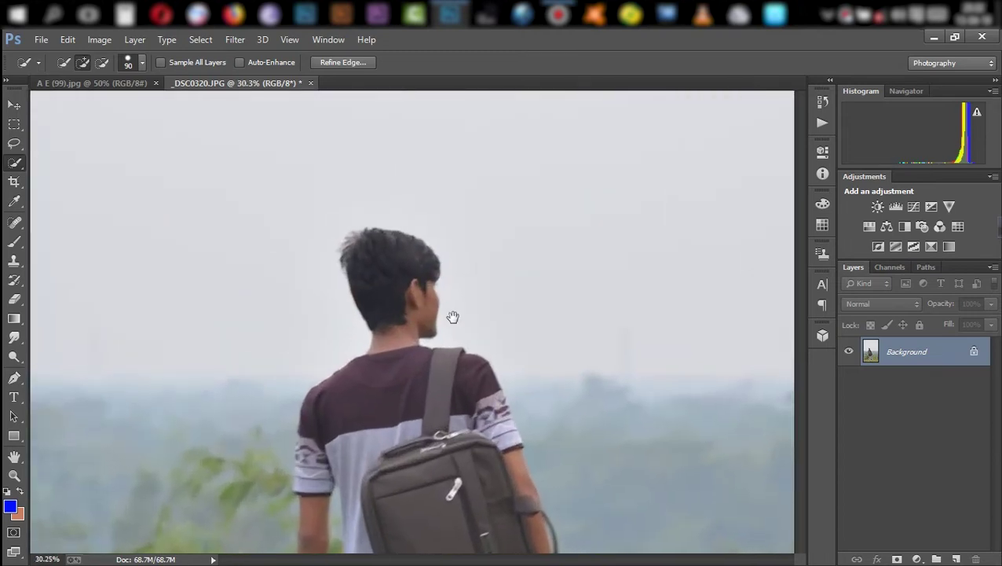
pyautogui.moveTo(432, 299); pyautogui.dragTo(427, 333)
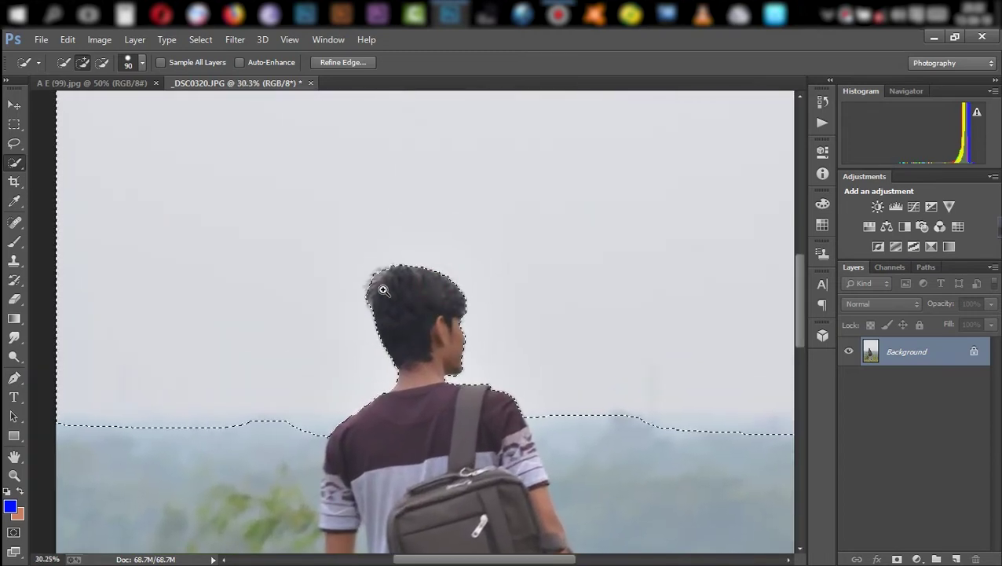
pyautogui.moveTo(367, 309)
pyautogui.mouseDown()
pyautogui.moveTo(458, 253)
pyautogui.moveTo(343, 346)
pyautogui.mouseUp()
pyautogui.moveTo(459, 261); pyautogui.dragTo(438, 259)
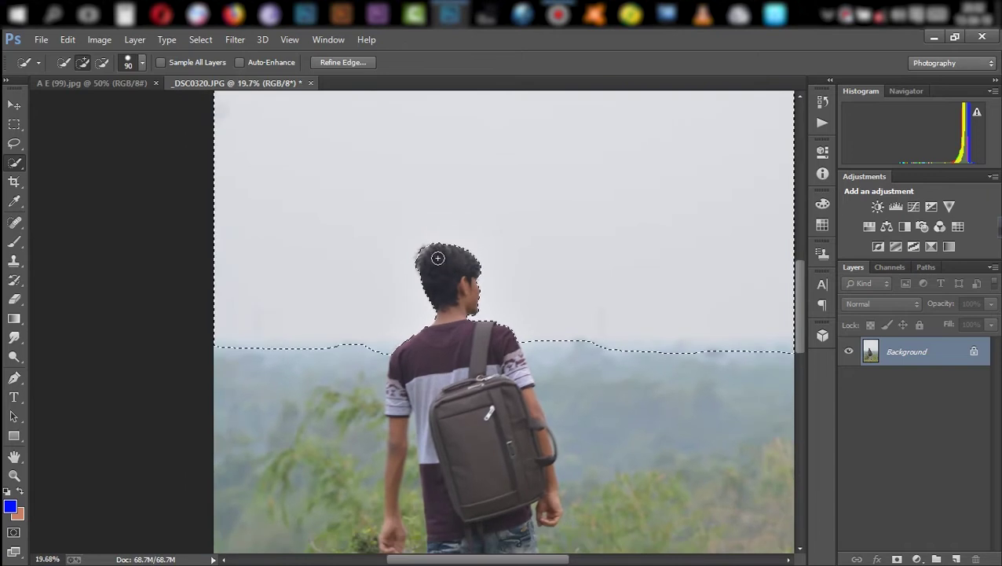
pyautogui.click(331, 63)
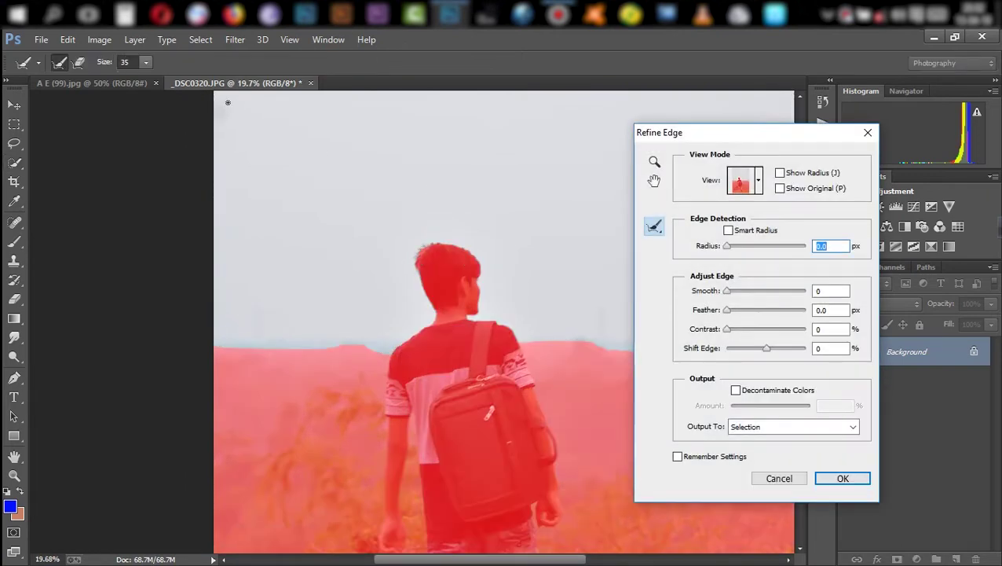
# Refine the sky selection edge with an 85 refine-brush size and slightly raised contrast, then apply.
pyautogui.click(148, 62)
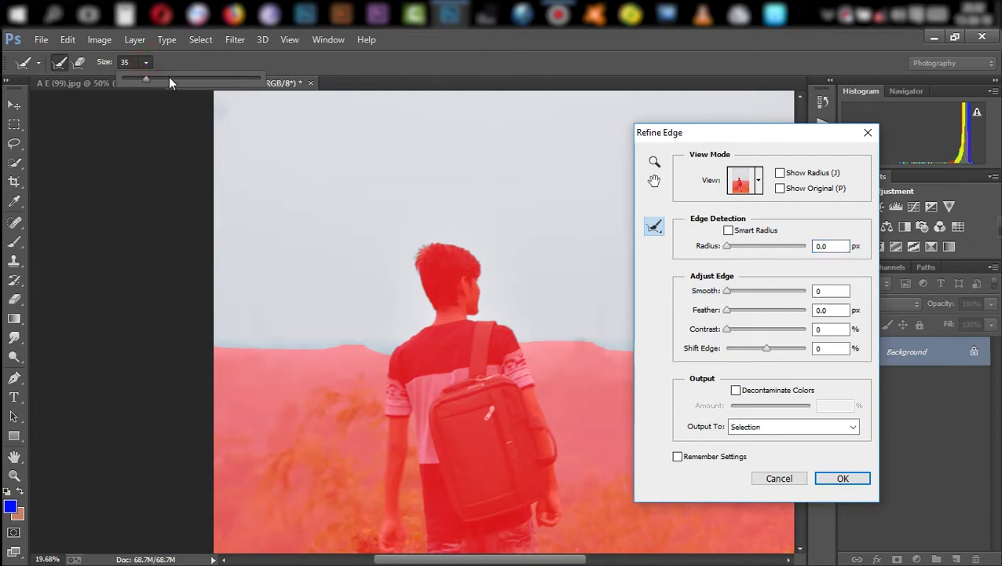
pyautogui.click(187, 79)
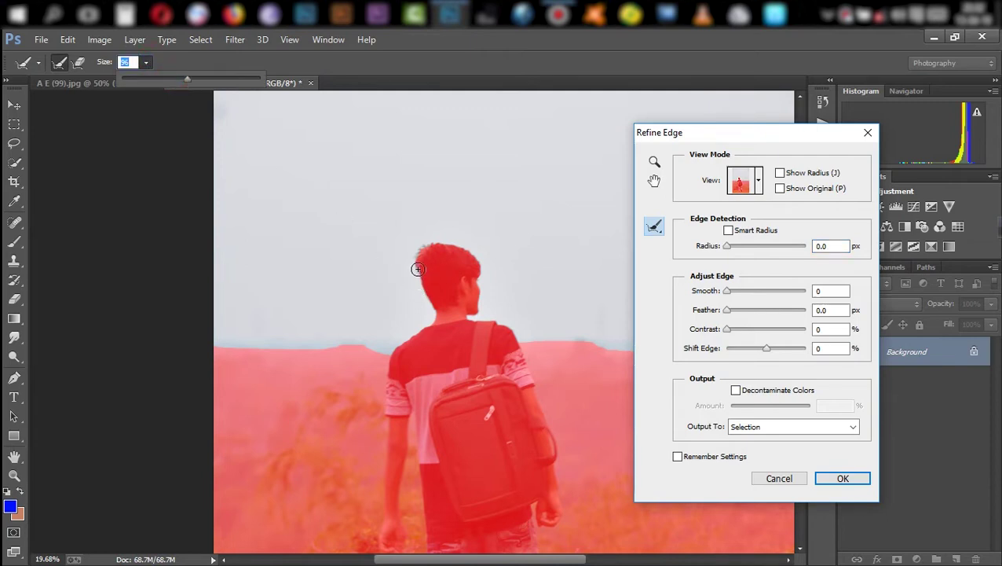
pyautogui.moveTo(181, 80); pyautogui.dragTo(179, 80)
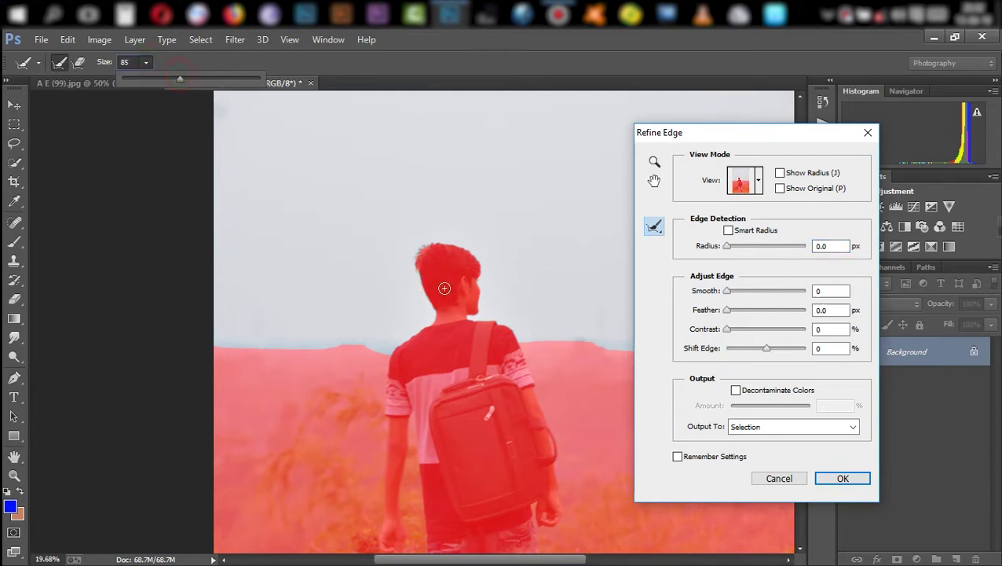
pyautogui.click(429, 305)
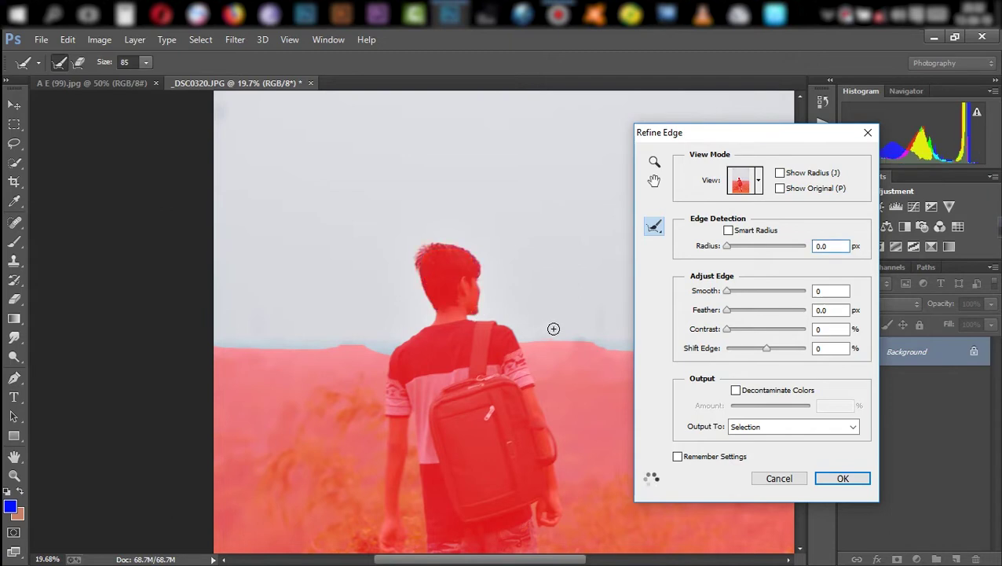
pyautogui.moveTo(734, 331); pyautogui.dragTo(745, 333)
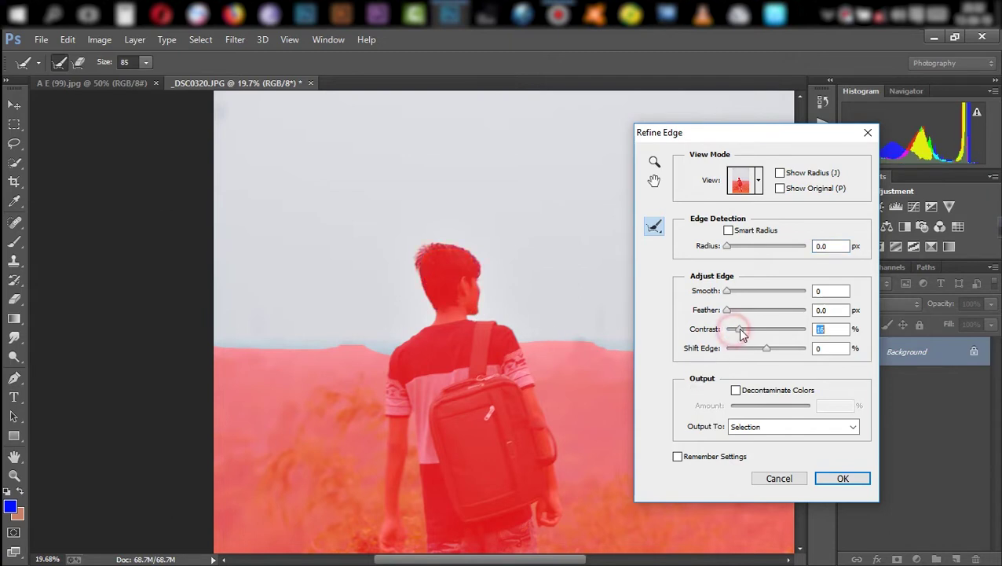
pyautogui.click(834, 479)
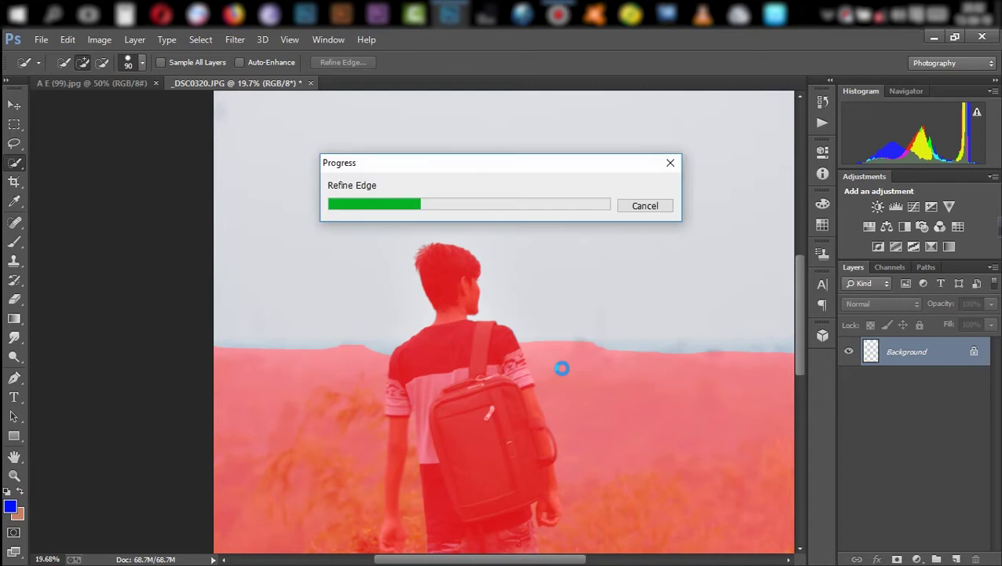
pyautogui.moveTo(577, 375); pyautogui.dragTo(424, 354)
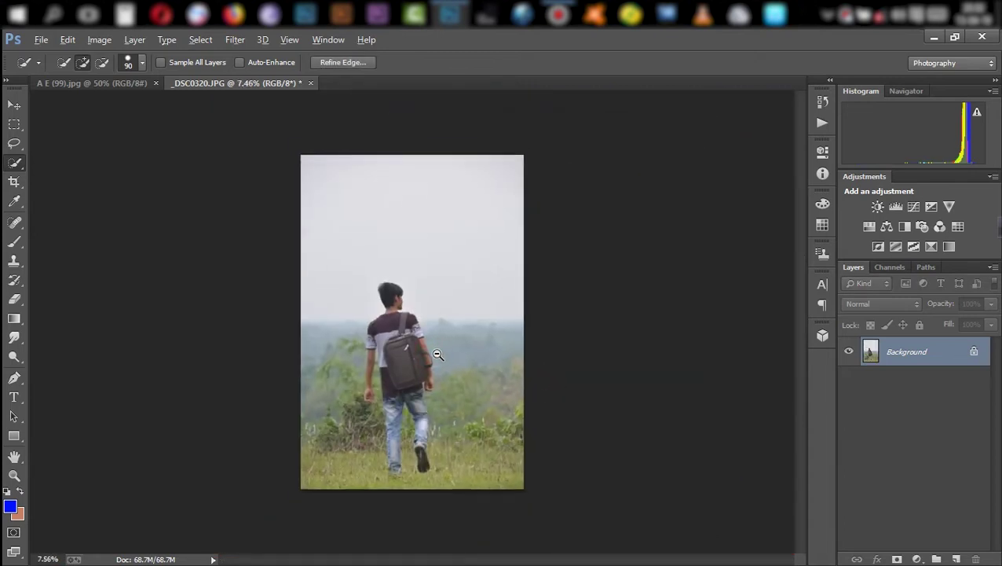
# Invert the selection, copy the ground and man to Layer 1, then switch to A E (99).jpg.
pyautogui.click(200, 39)
pyautogui.click(209, 99)
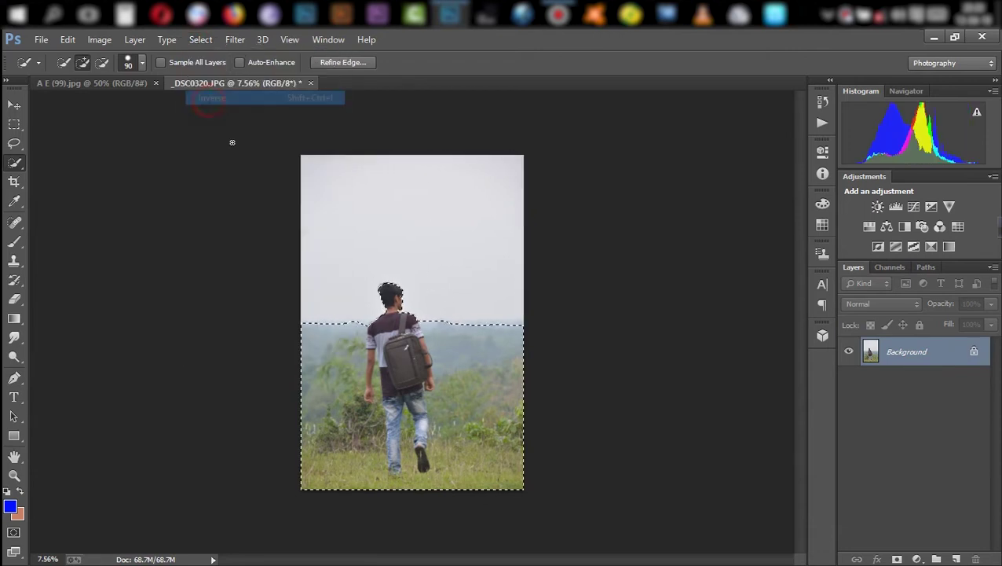
pyautogui.rightClick(417, 402)
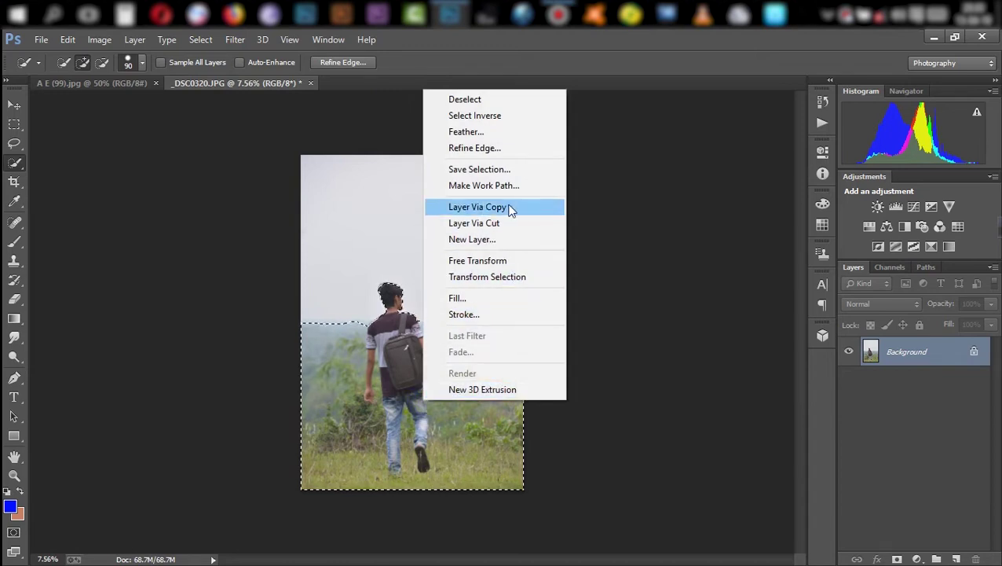
pyautogui.click(510, 208)
pyautogui.click(848, 380)
pyautogui.click(848, 380)
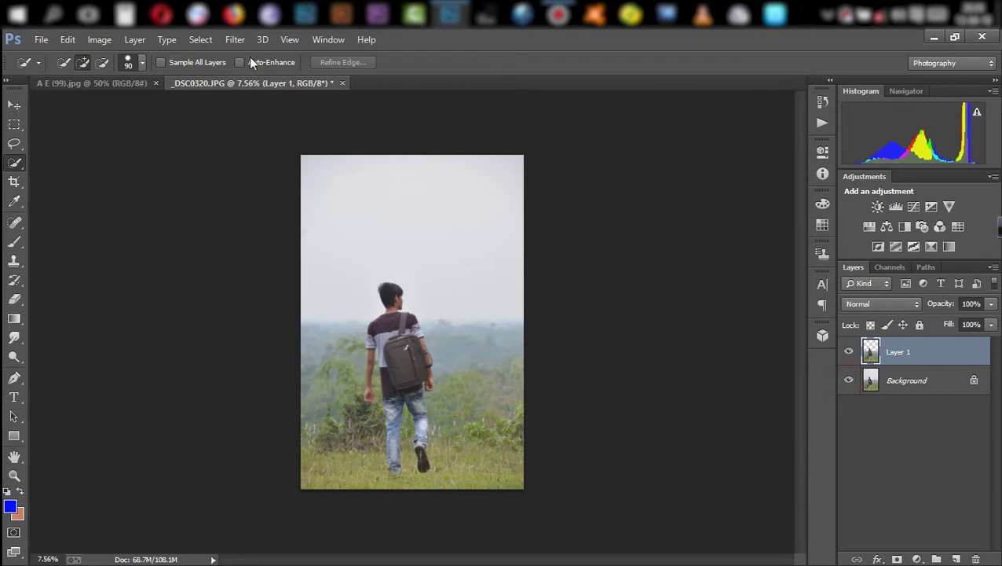
pyautogui.click(86, 81)
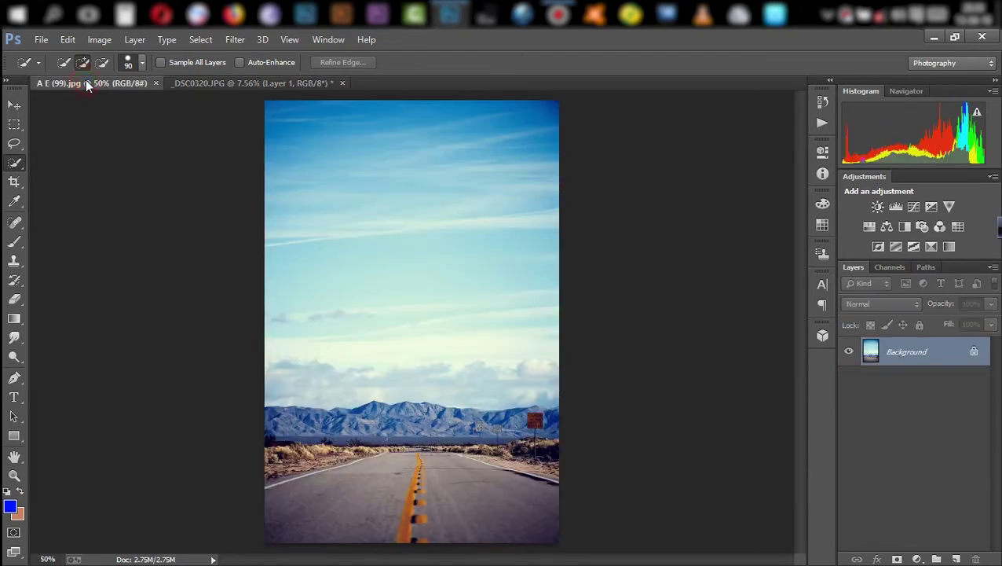
# Drag the road-and-sky photo in as Layer 2 and transform it past the canvas edges, nudged right.
pyautogui.click(15, 107)
pyautogui.moveTo(416, 292)
pyautogui.mouseDown()
pyautogui.moveTo(394, 325)
pyautogui.moveTo(394, 312)
pyautogui.mouseUp()
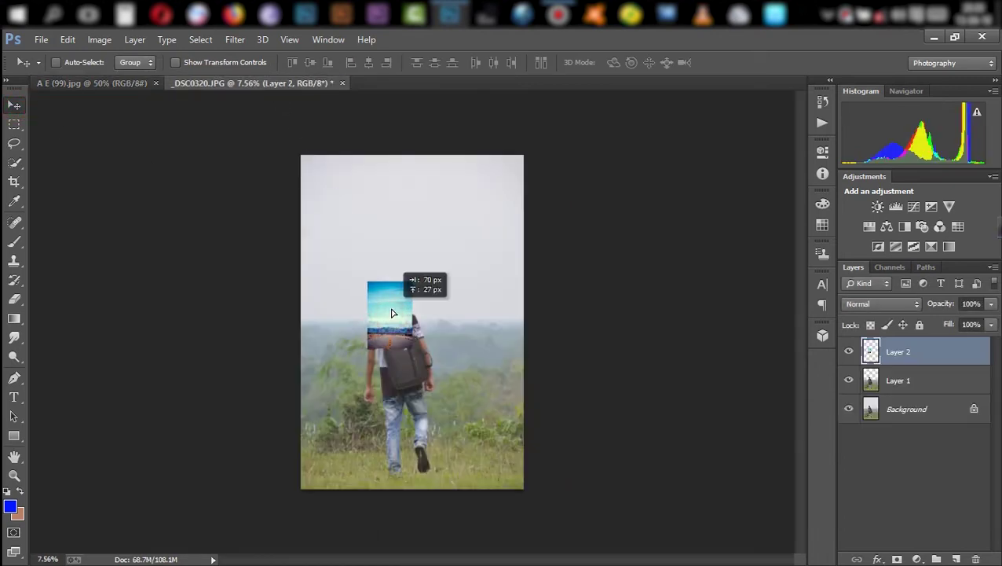
pyautogui.hotkey('ctrl', 't')
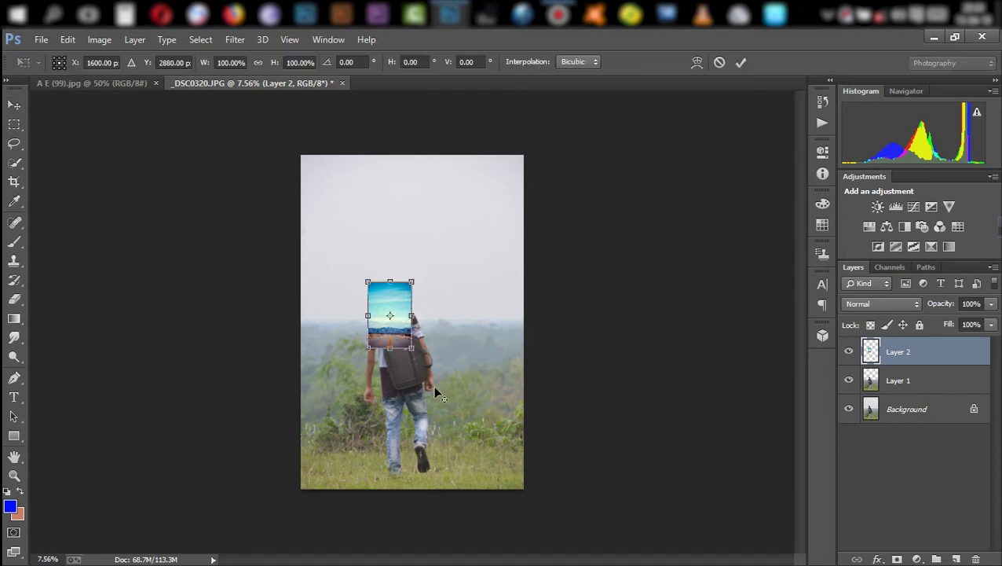
pyautogui.moveTo(414, 350)
pyautogui.mouseDown()
pyautogui.moveTo(589, 450)
pyautogui.moveTo(465, 412)
pyautogui.moveTo(448, 356)
pyautogui.mouseUp()
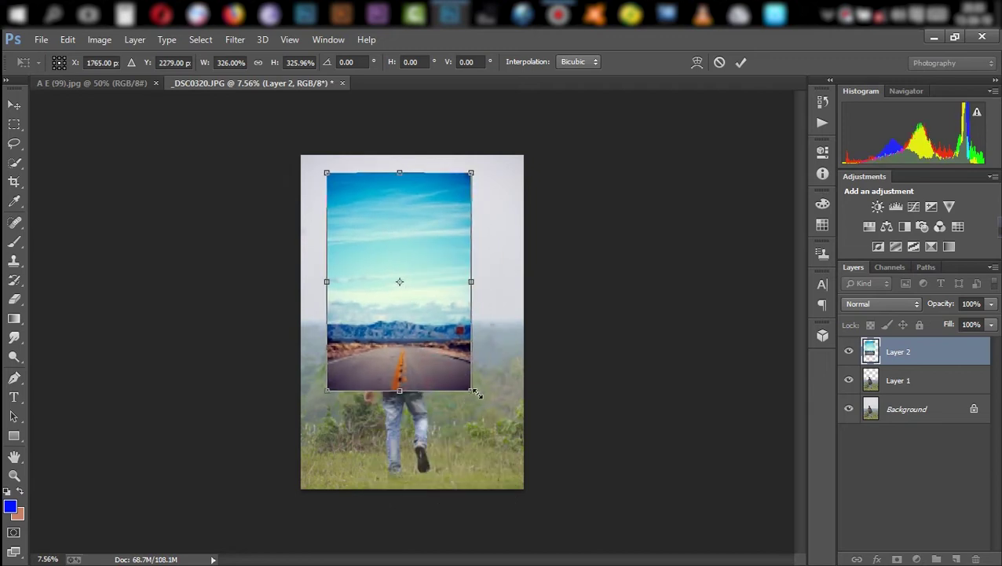
pyautogui.moveTo(505, 404); pyautogui.dragTo(577, 441)
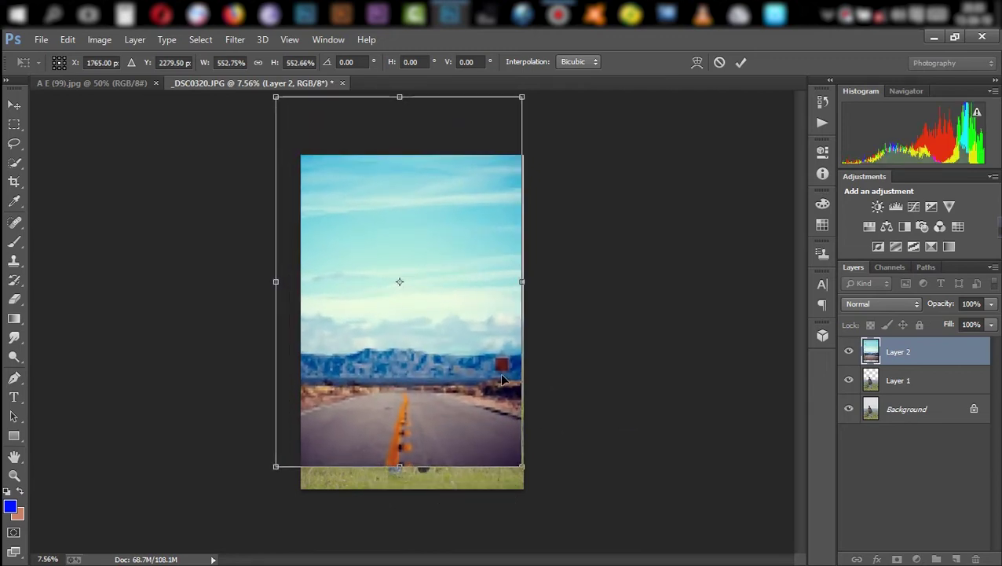
pyautogui.moveTo(473, 357); pyautogui.dragTo(496, 355)
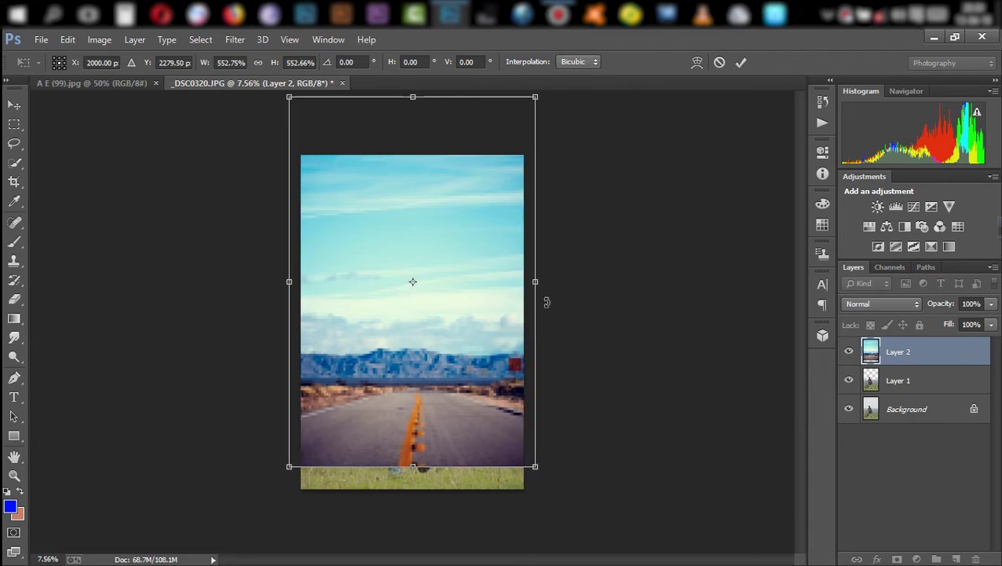
pyautogui.click(739, 64)
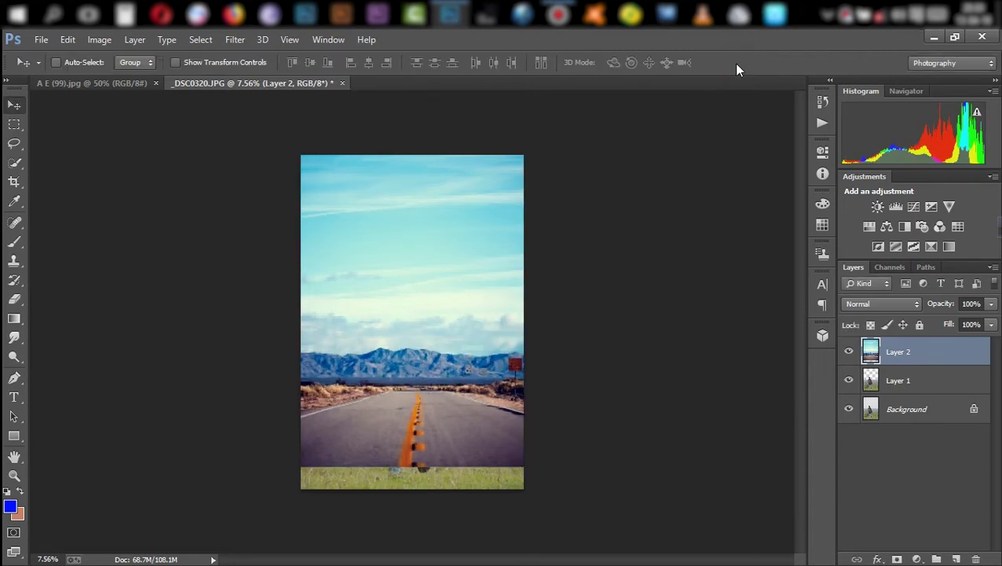
# Place Layer 2 under the hiker cutout, shift its sky vertically, and zoom into the horizon.
pyautogui.moveTo(928, 354); pyautogui.dragTo(928, 391)
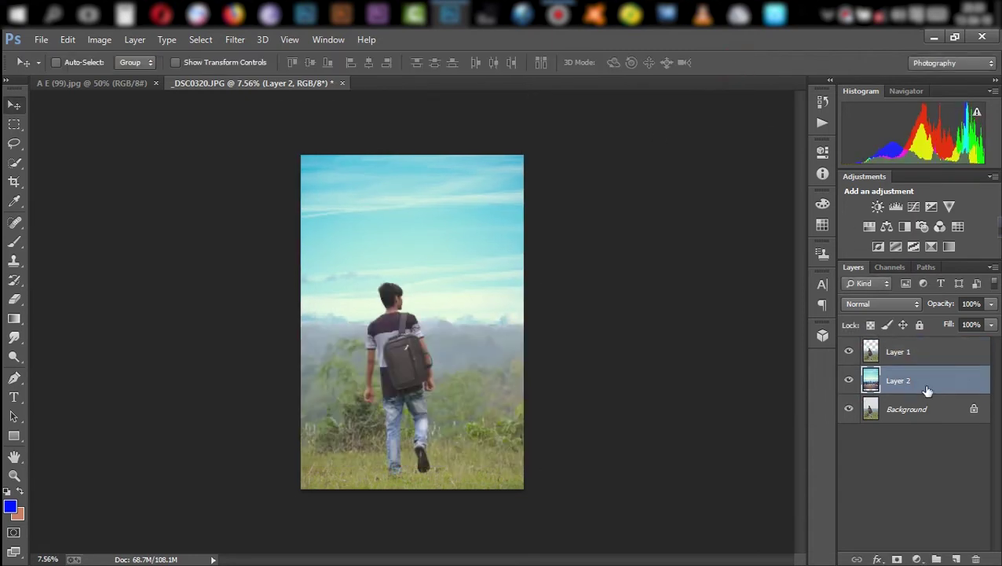
pyautogui.moveTo(470, 293); pyautogui.dragTo(472, 268)
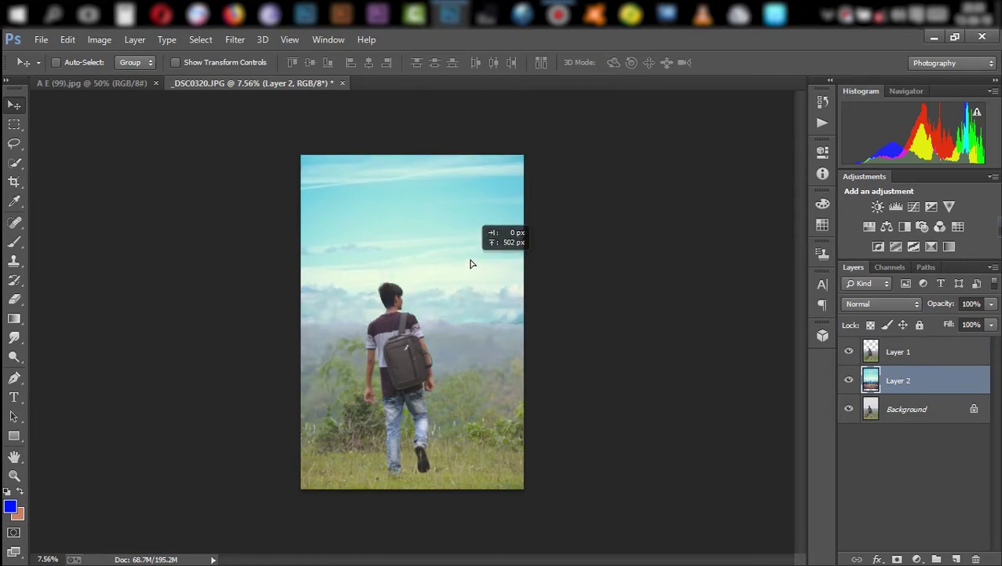
pyautogui.moveTo(472, 269); pyautogui.dragTo(470, 278)
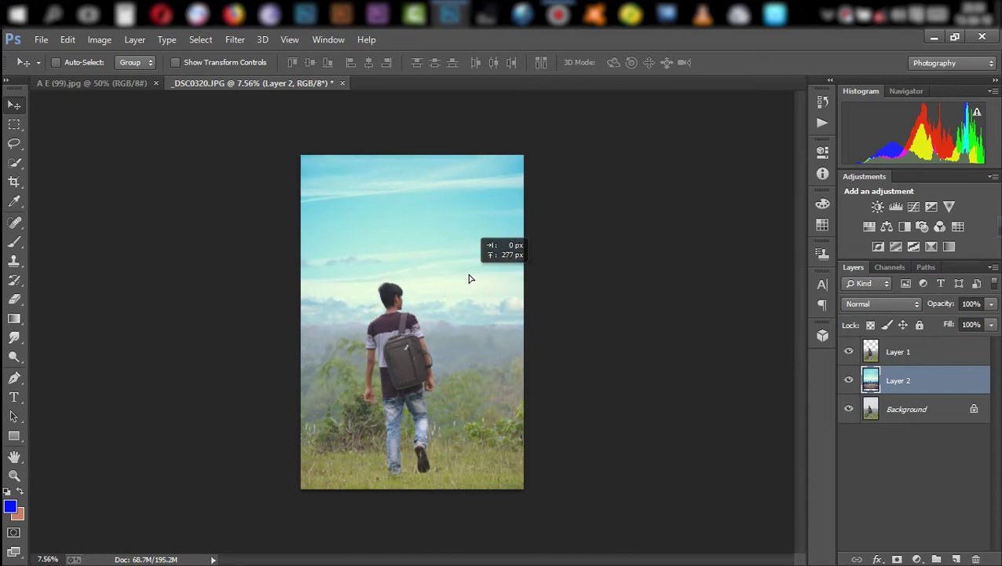
pyautogui.click(904, 417)
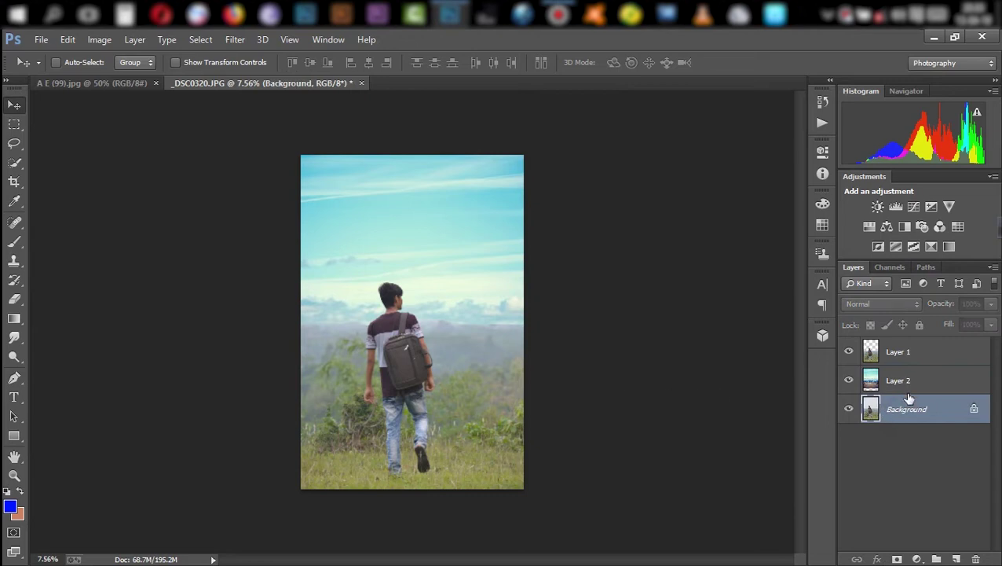
pyautogui.click(917, 363)
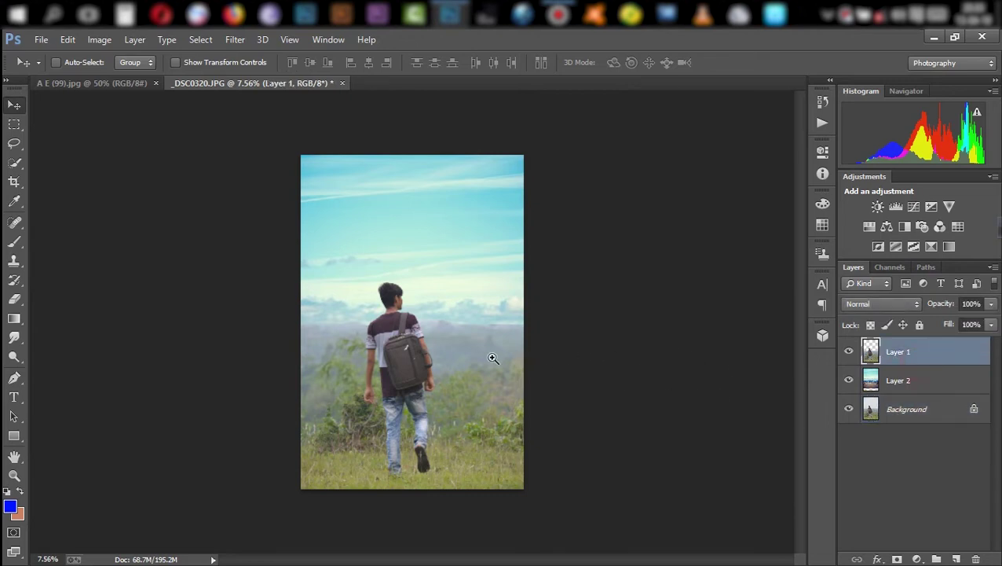
pyautogui.moveTo(411, 334)
pyautogui.mouseDown()
pyautogui.moveTo(527, 357)
pyautogui.moveTo(188, 348)
pyautogui.mouseUp()
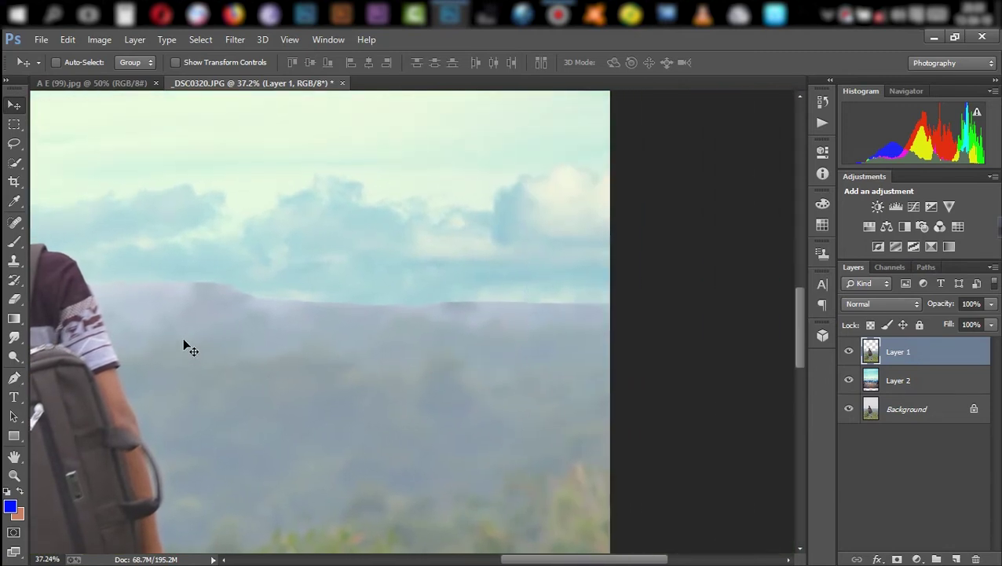
# Erase Layer 1's hazy sky along the hill ridge with a 68% opacity eraser.
pyautogui.click(14, 298)
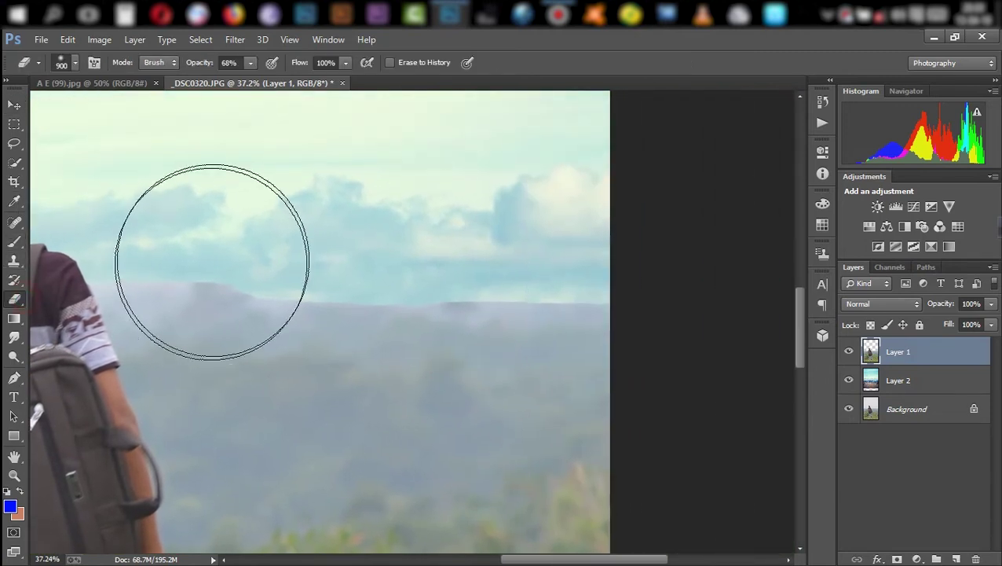
pyautogui.press('[')
pyautogui.press('[')
pyautogui.press('[')
pyautogui.press('[')
pyautogui.press('[')
pyautogui.press('[')
pyautogui.press('[')
pyautogui.press('[')
pyautogui.press('[')
pyautogui.press('[')
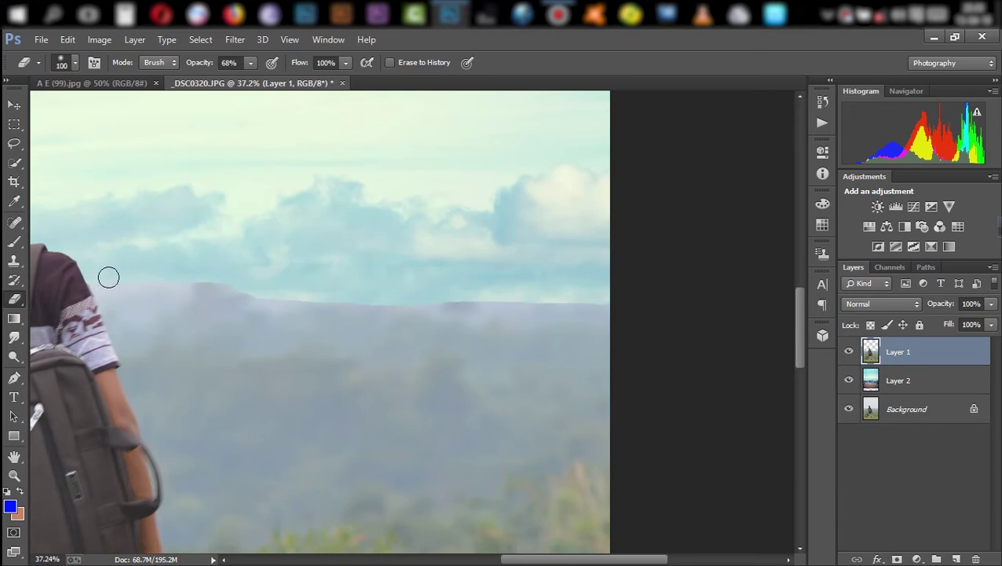
pyautogui.press('[')
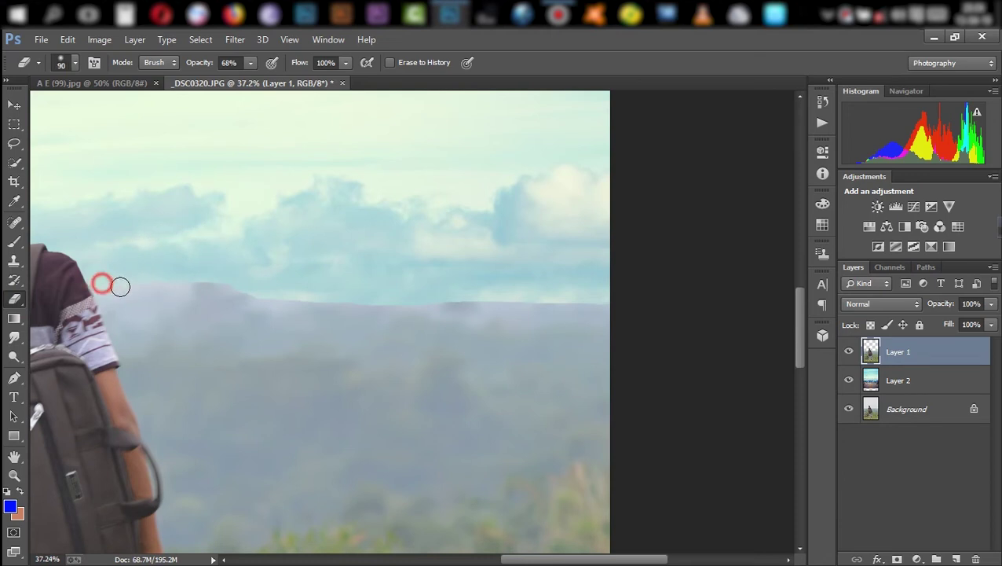
pyautogui.moveTo(110, 282); pyautogui.dragTo(143, 283)
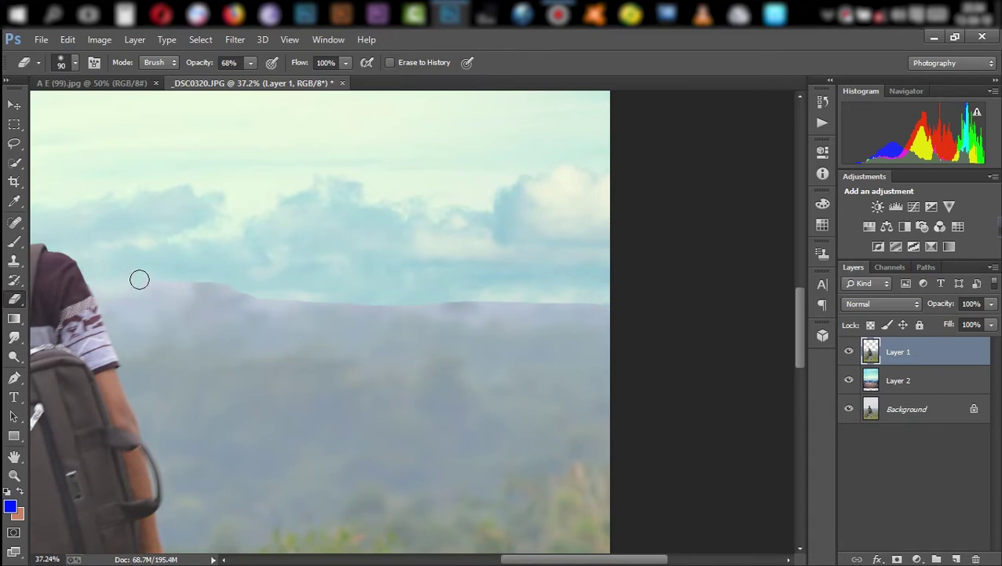
pyautogui.moveTo(154, 277); pyautogui.dragTo(272, 286)
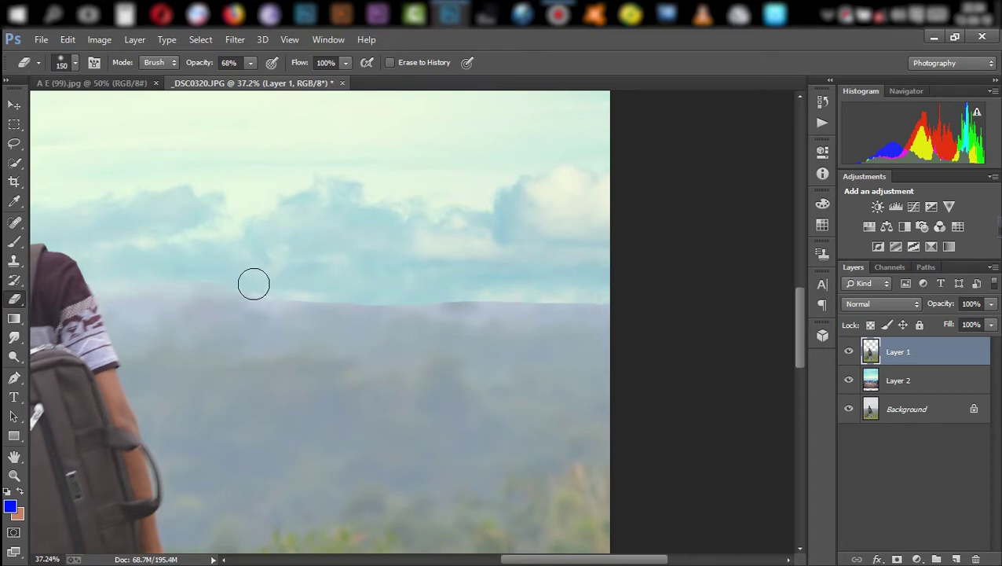
pyautogui.press(']')
pyautogui.click(180, 275)
pyautogui.moveTo(385, 296); pyautogui.dragTo(515, 301)
pyautogui.moveTo(438, 293); pyautogui.dragTo(628, 300)
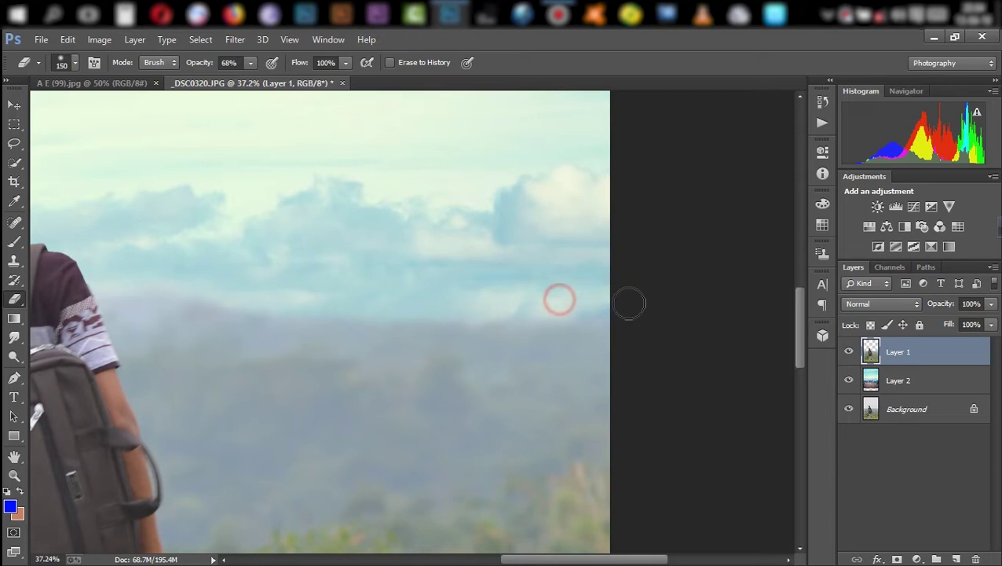
# Erase the remaining haze in the sky left of the man up to his shoulder.
pyautogui.click(452, 290)
pyautogui.click(398, 302)
pyautogui.moveTo(276, 316); pyautogui.dragTo(512, 359)
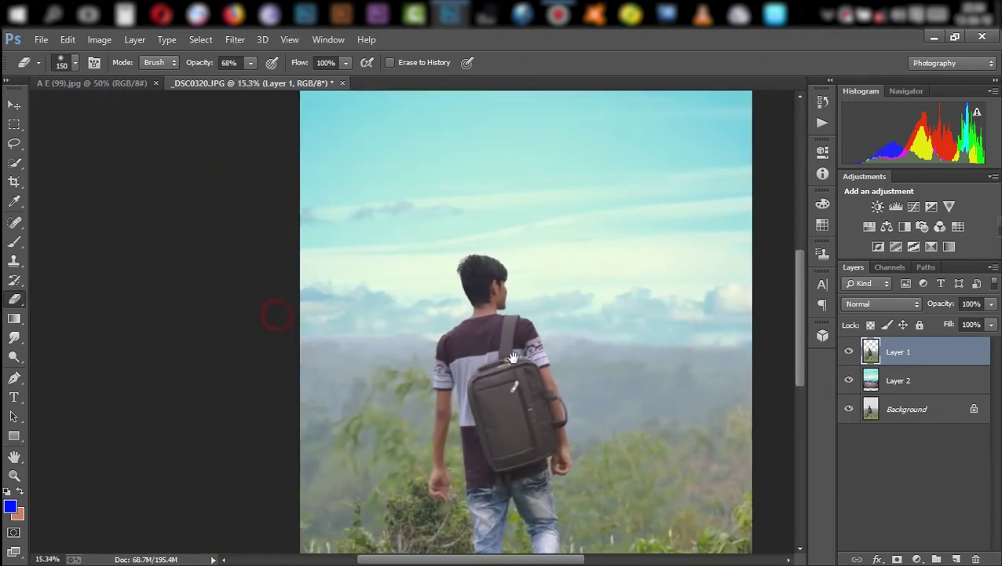
pyautogui.moveTo(374, 346); pyautogui.dragTo(412, 353)
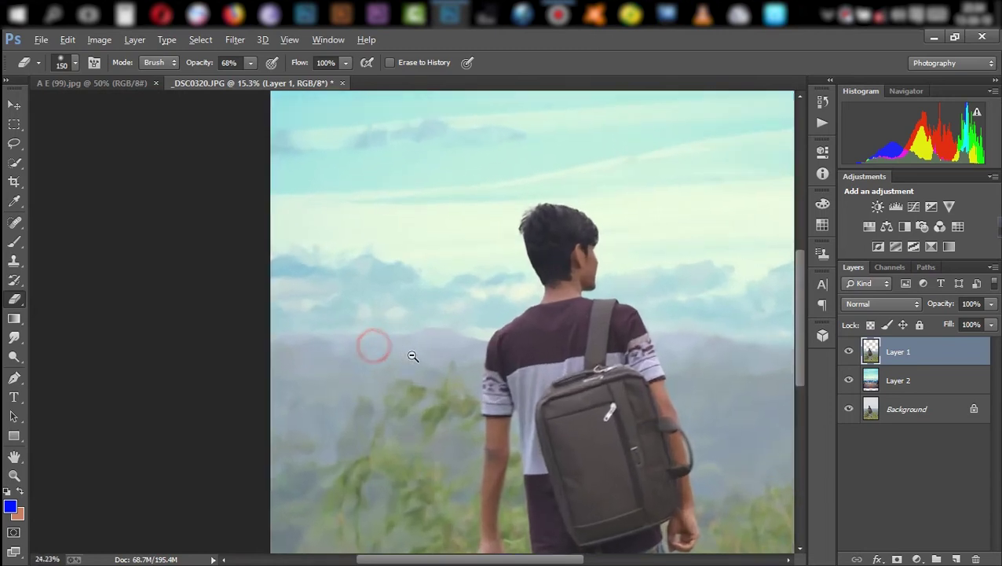
pyautogui.moveTo(292, 325)
pyautogui.mouseDown()
pyautogui.moveTo(322, 325)
pyautogui.moveTo(272, 324)
pyautogui.moveTo(293, 326)
pyautogui.mouseUp()
pyautogui.moveTo(391, 326)
pyautogui.mouseDown()
pyautogui.moveTo(343, 315)
pyautogui.moveTo(498, 318)
pyautogui.mouseUp()
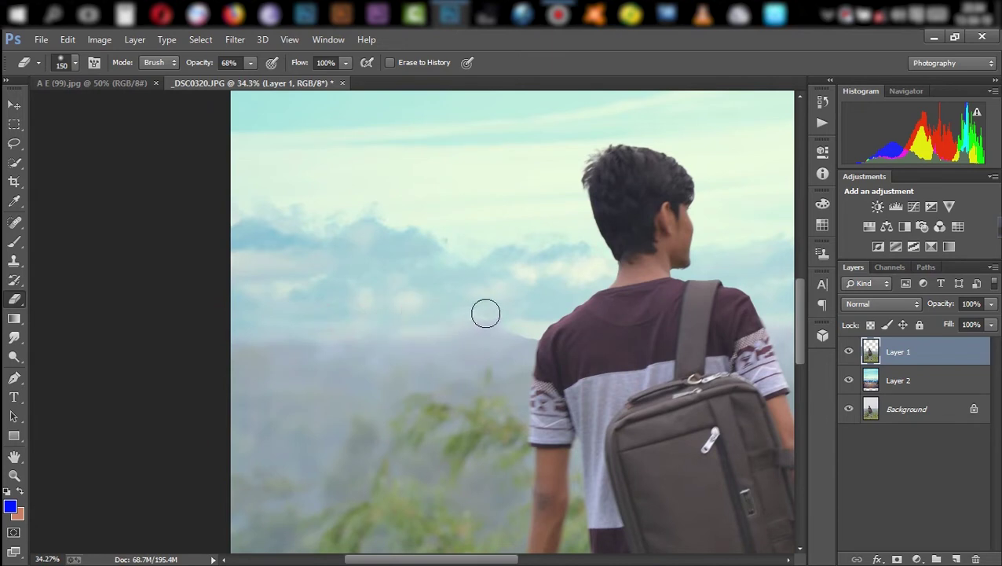
pyautogui.moveTo(498, 317); pyautogui.dragTo(517, 329)
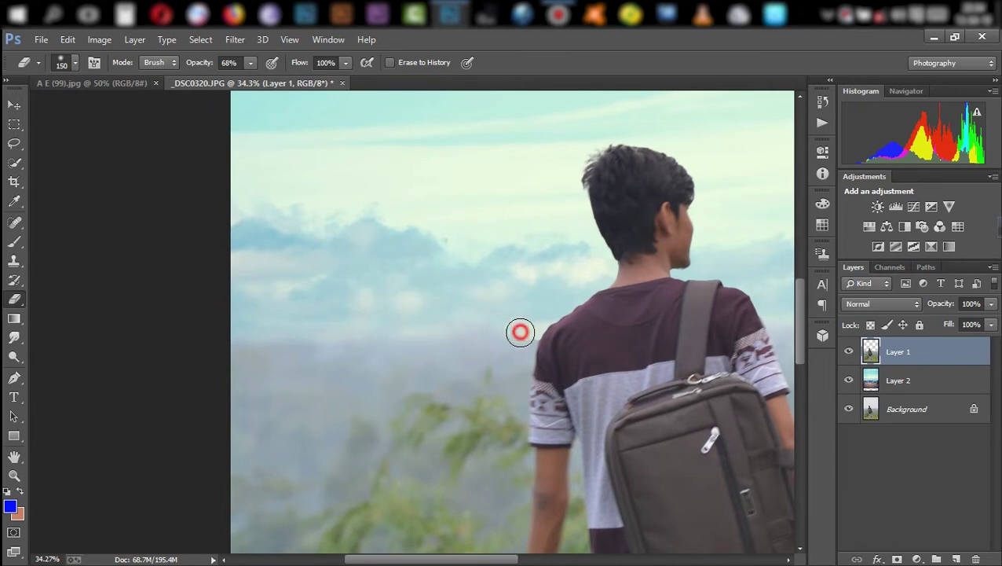
pyautogui.click(522, 331)
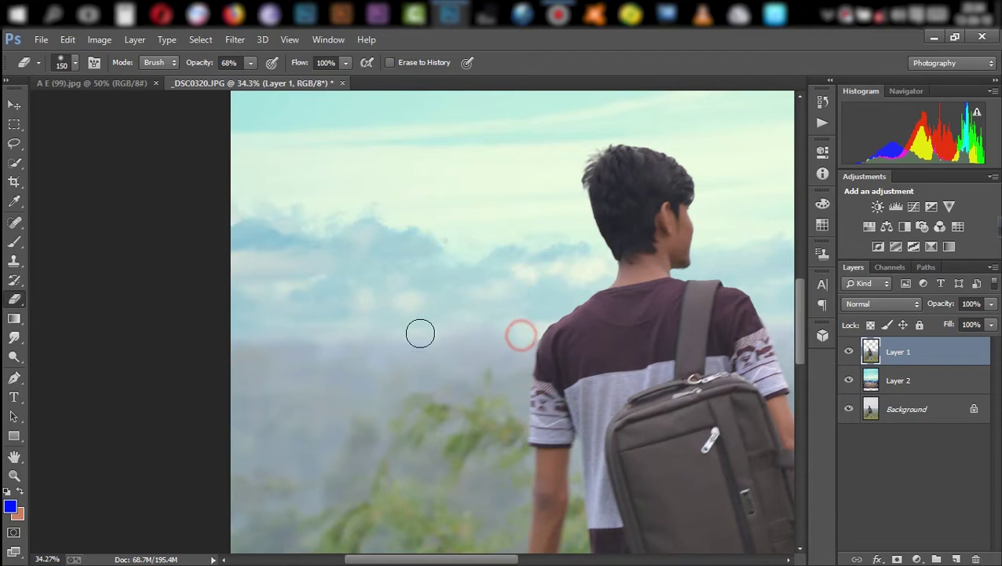
pyautogui.moveTo(485, 331); pyautogui.dragTo(411, 315)
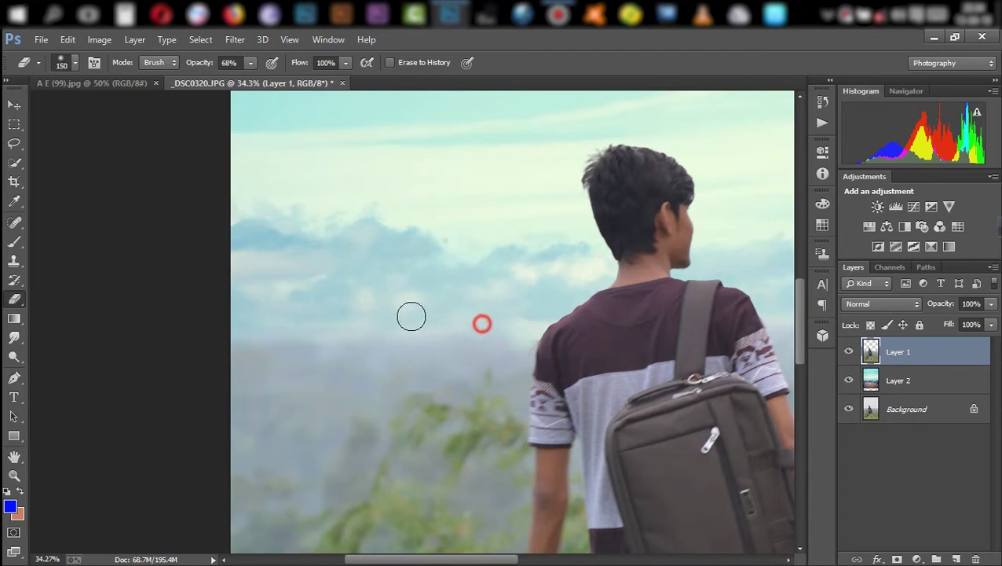
# Zoom out to view the whole image with the blended sky.
pyautogui.keyDown('alt'); pyautogui.click(544, 341); pyautogui.keyUp('alt')
pyautogui.moveTo(609, 380); pyautogui.dragTo(263, 318)
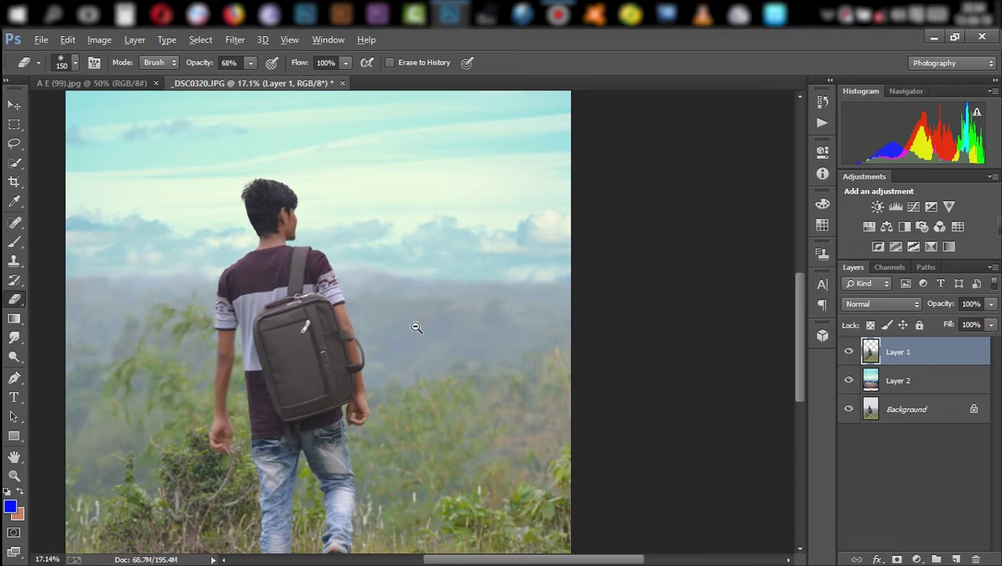
pyautogui.moveTo(417, 326); pyautogui.dragTo(393, 339)
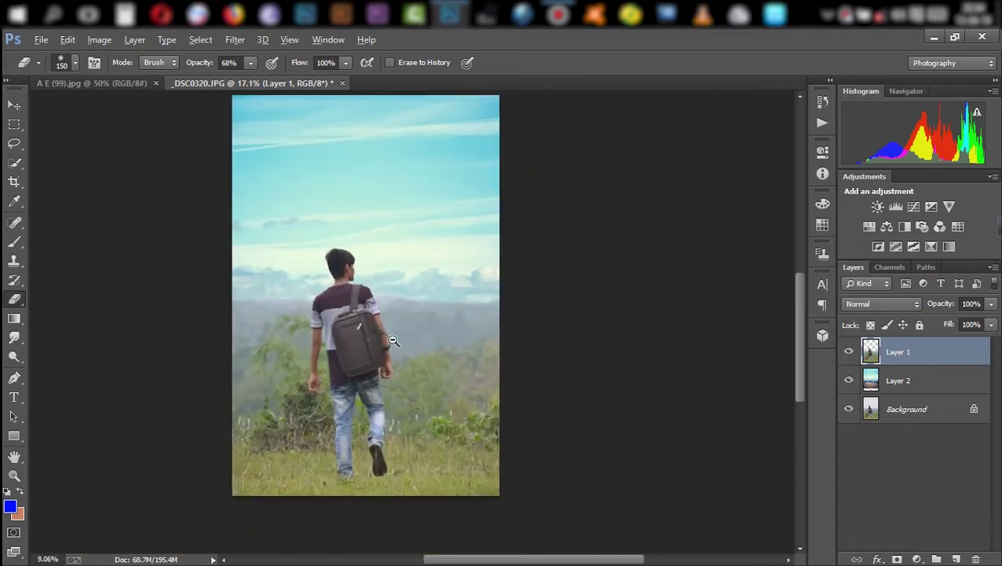
pyautogui.moveTo(393, 340); pyautogui.dragTo(384, 352)
# Reposition Layer 2's mountain road image vertically with the Move tool.
pyautogui.click(902, 380)
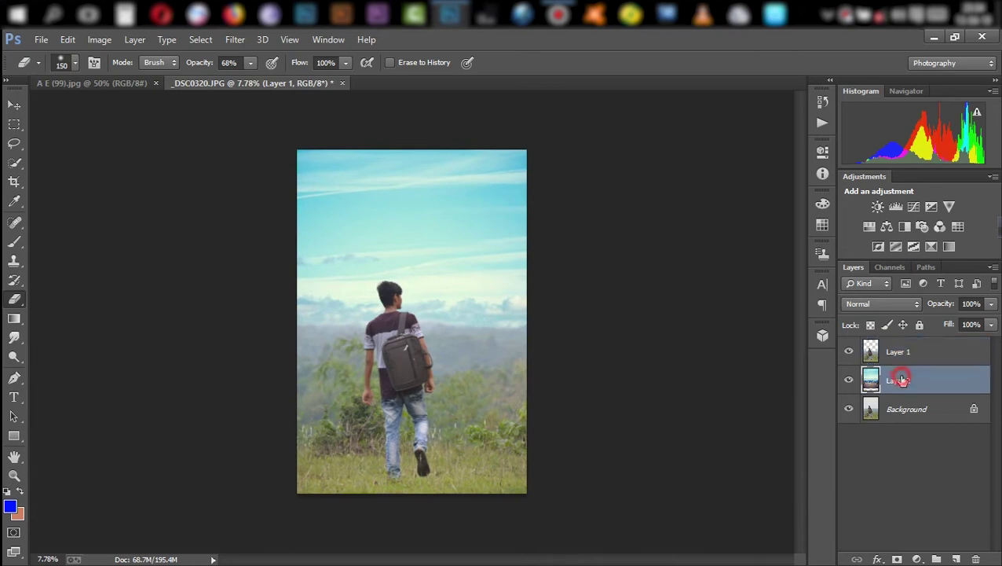
pyautogui.click(15, 105)
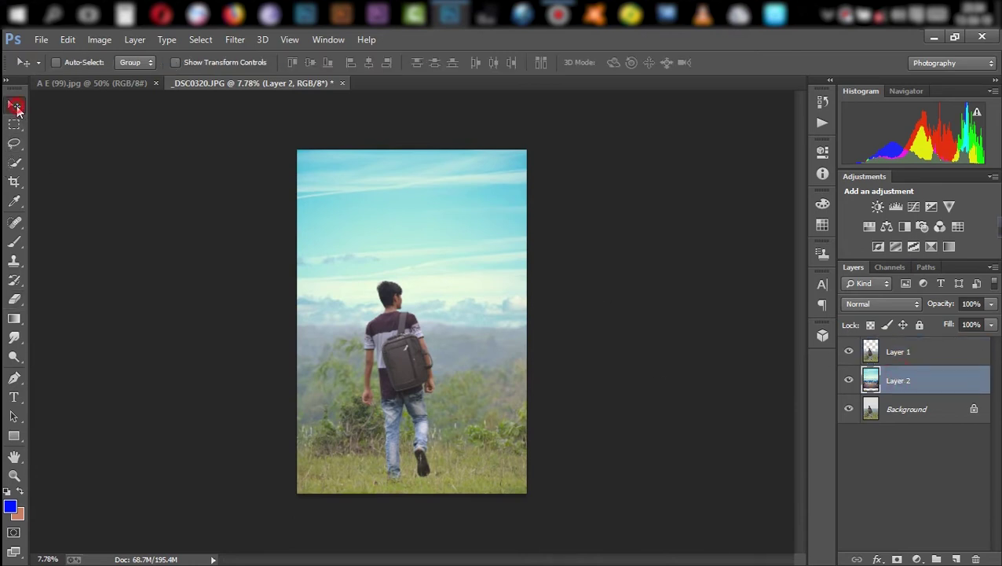
pyautogui.moveTo(432, 275); pyautogui.dragTo(428, 198)
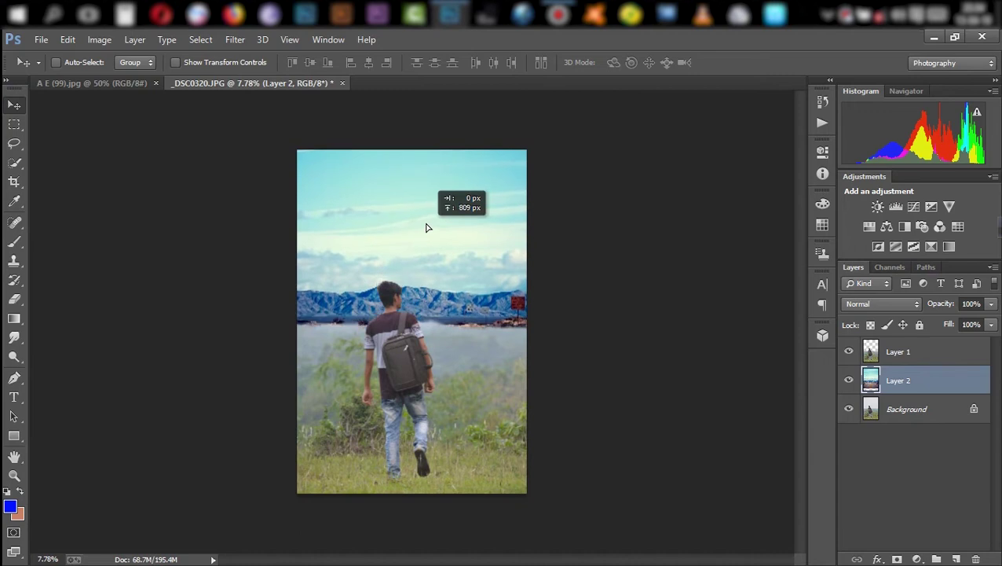
pyautogui.moveTo(428, 199); pyautogui.dragTo(428, 269)
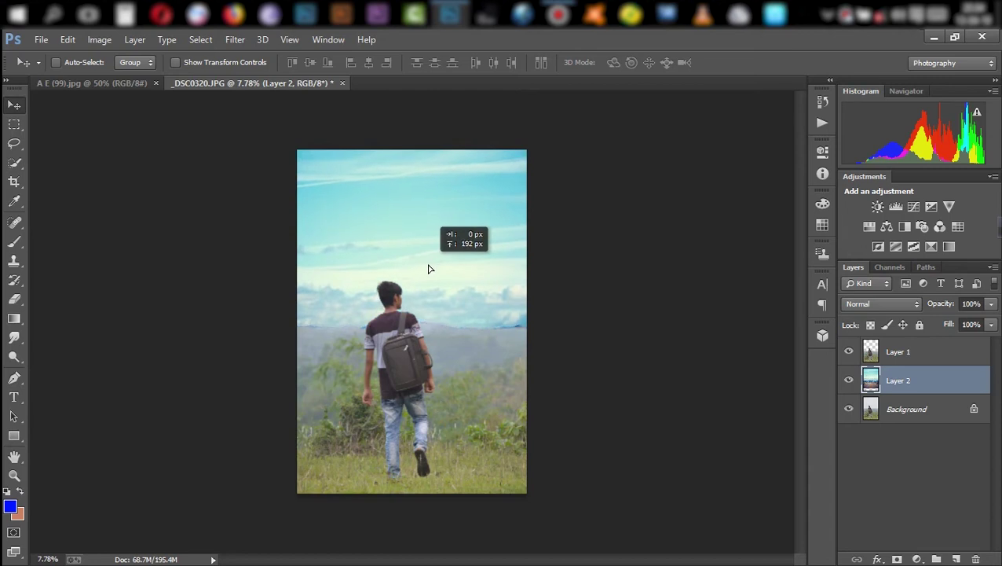
pyautogui.moveTo(428, 269); pyautogui.dragTo(430, 271)
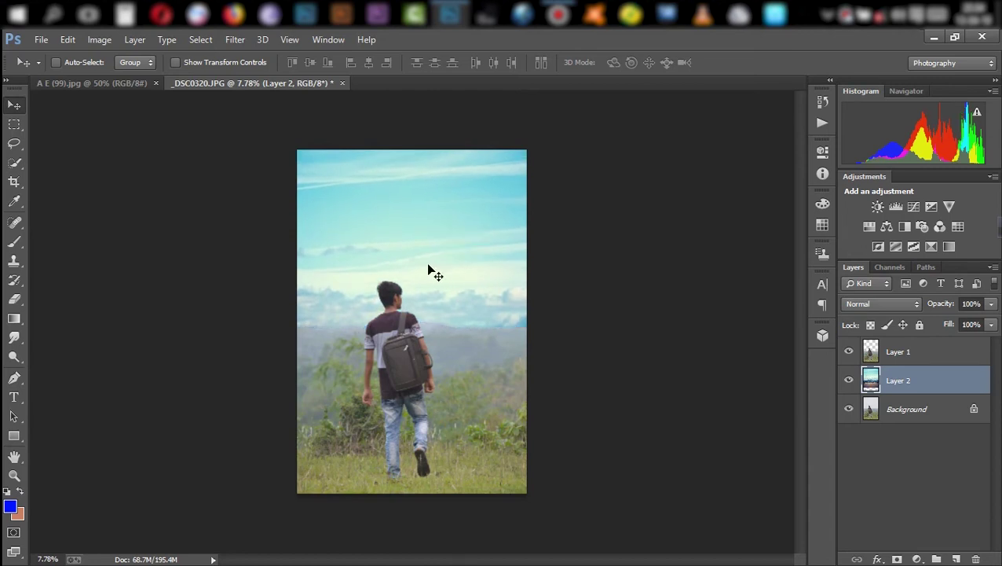
# Lower Layer 2's opacity to 88%.
pyautogui.moveTo(944, 310); pyautogui.dragTo(928, 313)
pyautogui.moveTo(863, 322); pyautogui.dragTo(904, 314)
pyautogui.moveTo(945, 309); pyautogui.dragTo(937, 325)
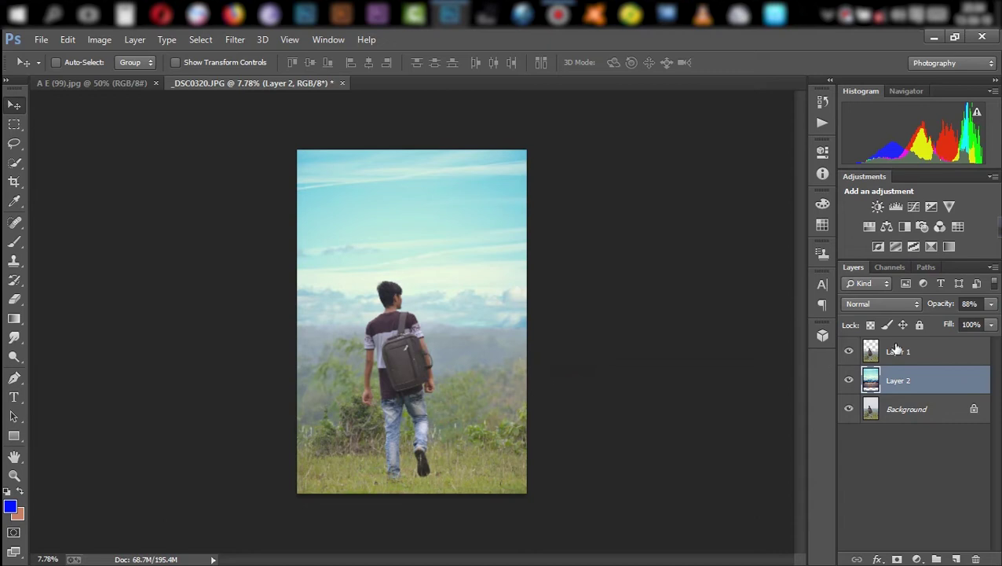
# Compare the result by toggling Layer 1 and Layer 2 visibility, then flatten the image.
pyautogui.click(851, 352)
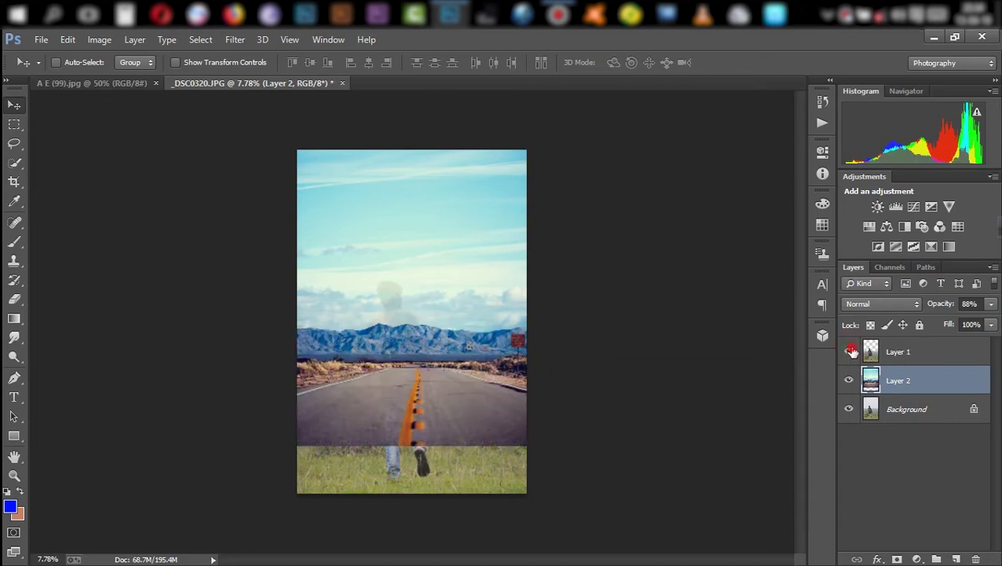
pyautogui.click(851, 380)
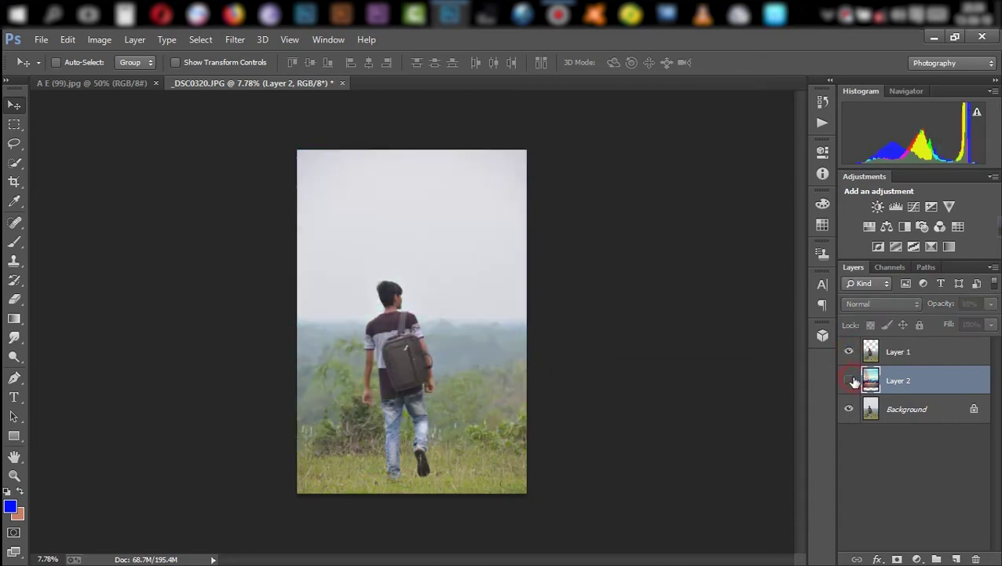
pyautogui.click(852, 381)
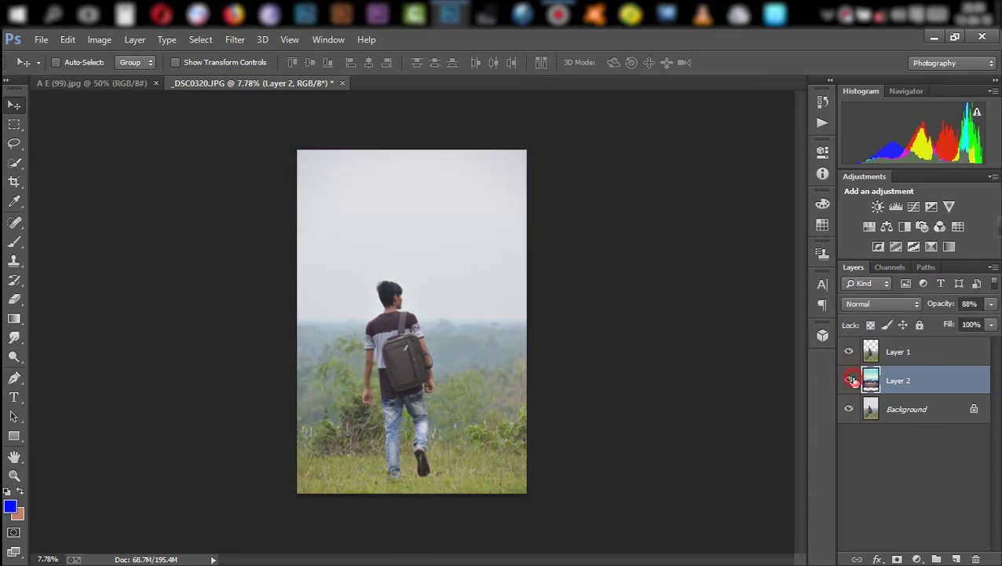
pyautogui.rightClick(907, 385)
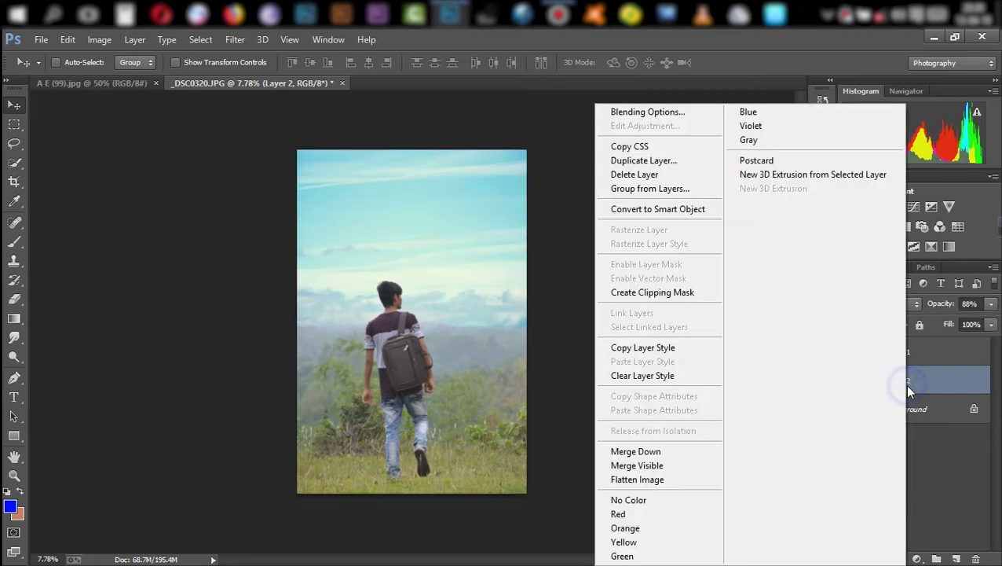
pyautogui.click(647, 478)
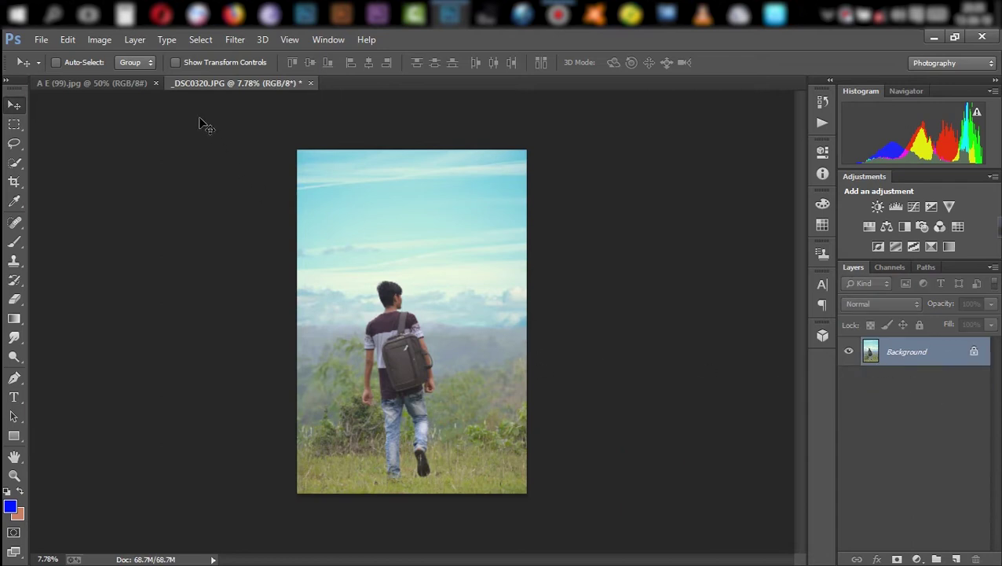
pyautogui.click(234, 40)
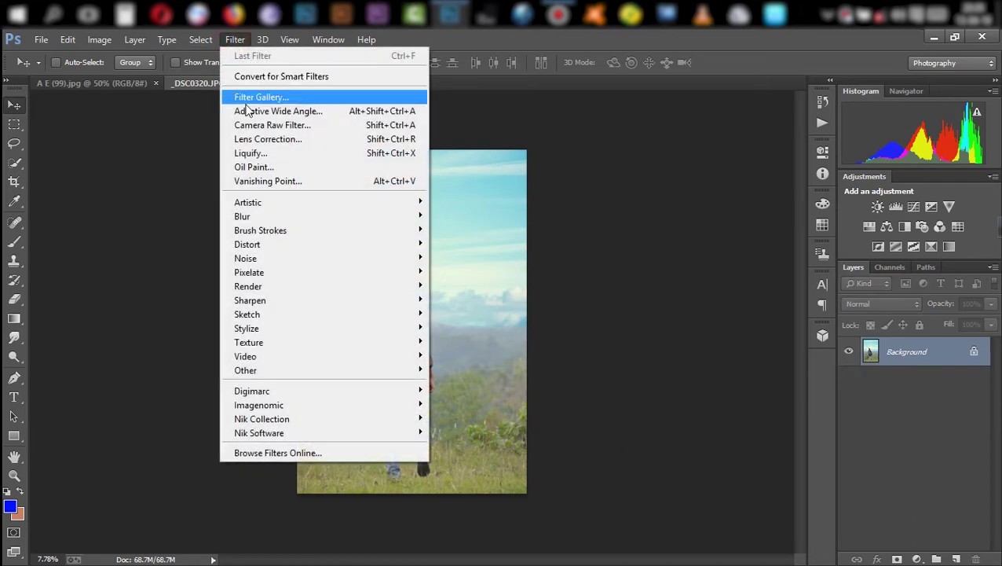
# In Camera Raw, set Detail Luminance to 15 and HSL Oranges luminance to +72.
pyautogui.click(315, 126)
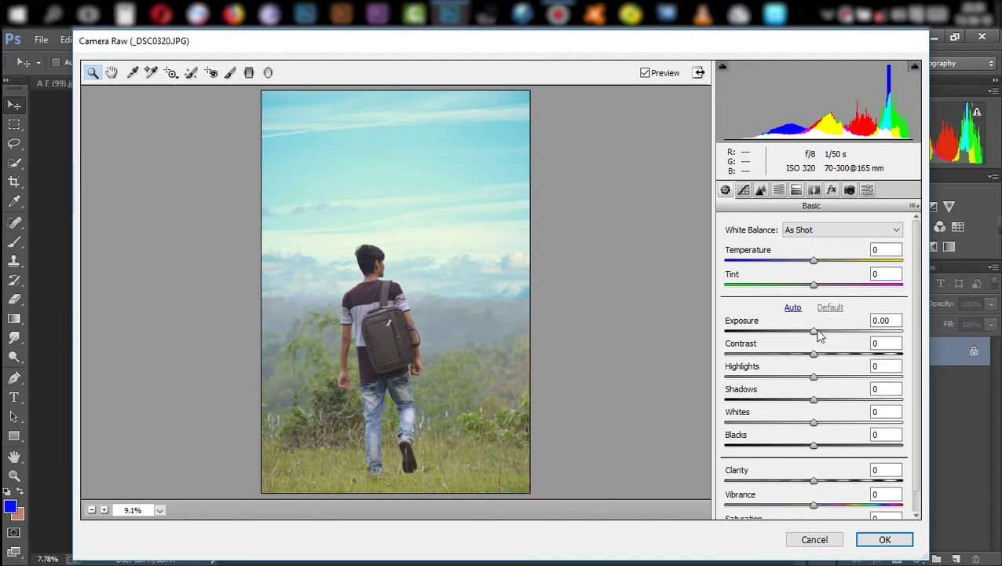
pyautogui.click(762, 190)
pyautogui.moveTo(746, 371); pyautogui.dragTo(753, 371)
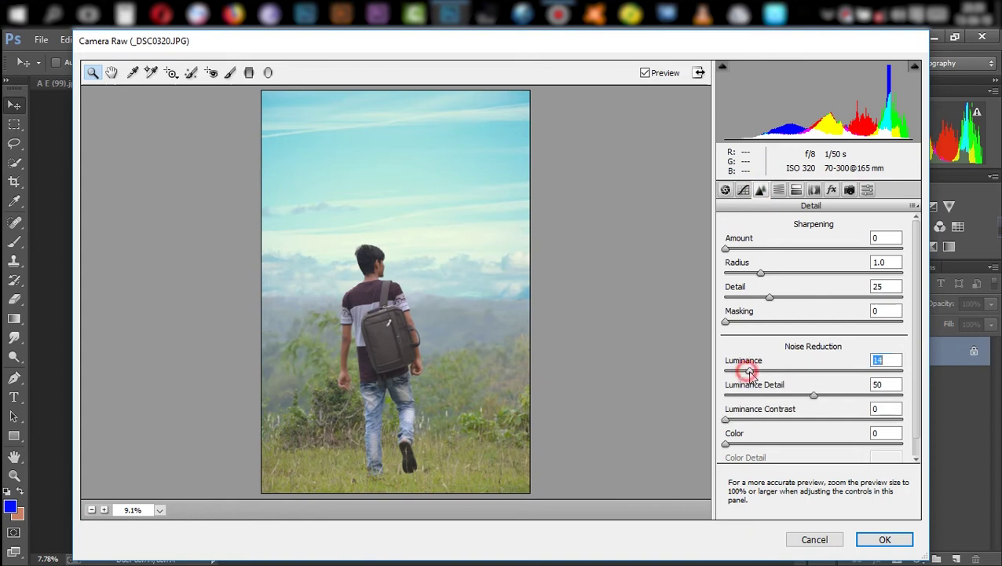
pyautogui.click(779, 191)
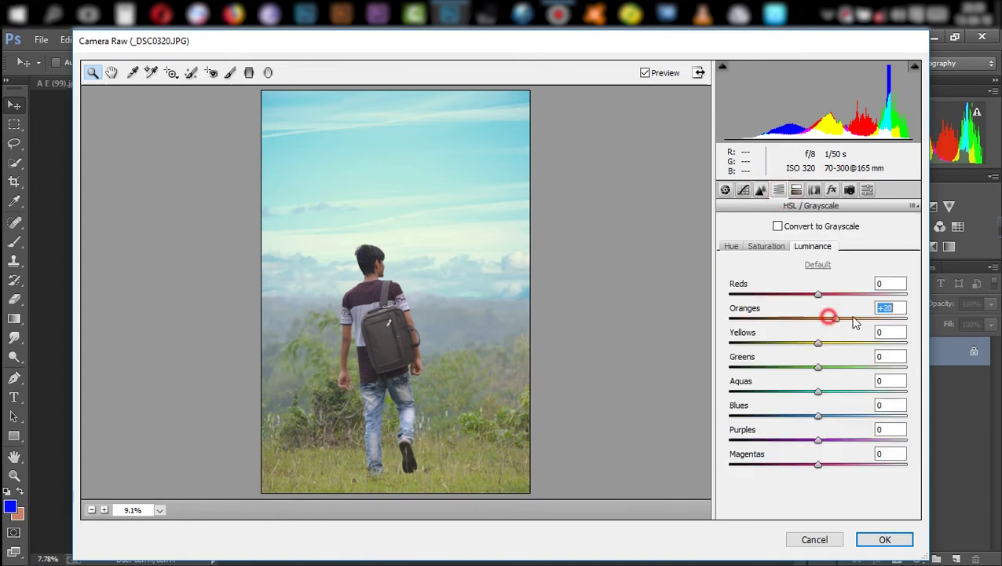
pyautogui.moveTo(852, 320); pyautogui.dragTo(883, 320)
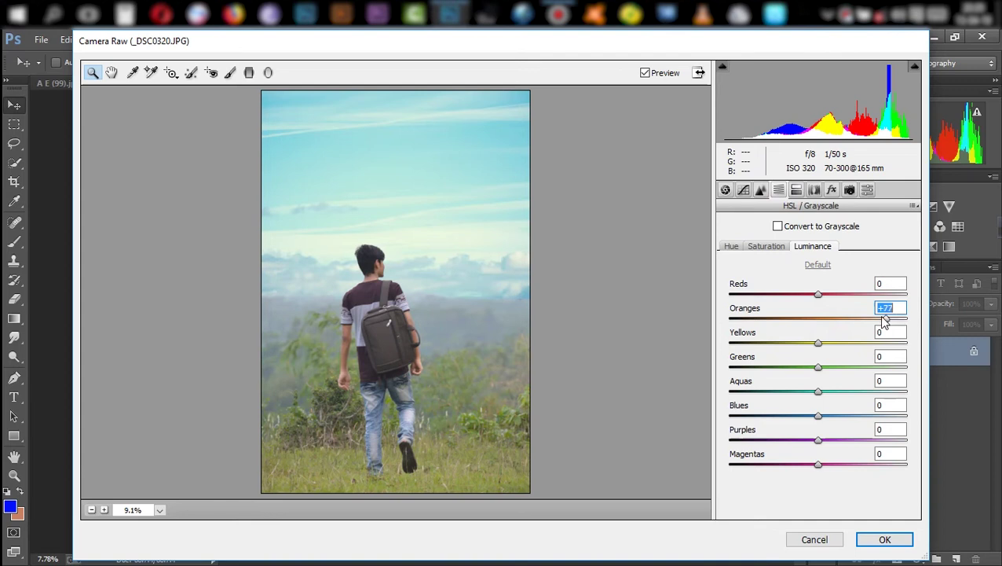
pyautogui.click(767, 247)
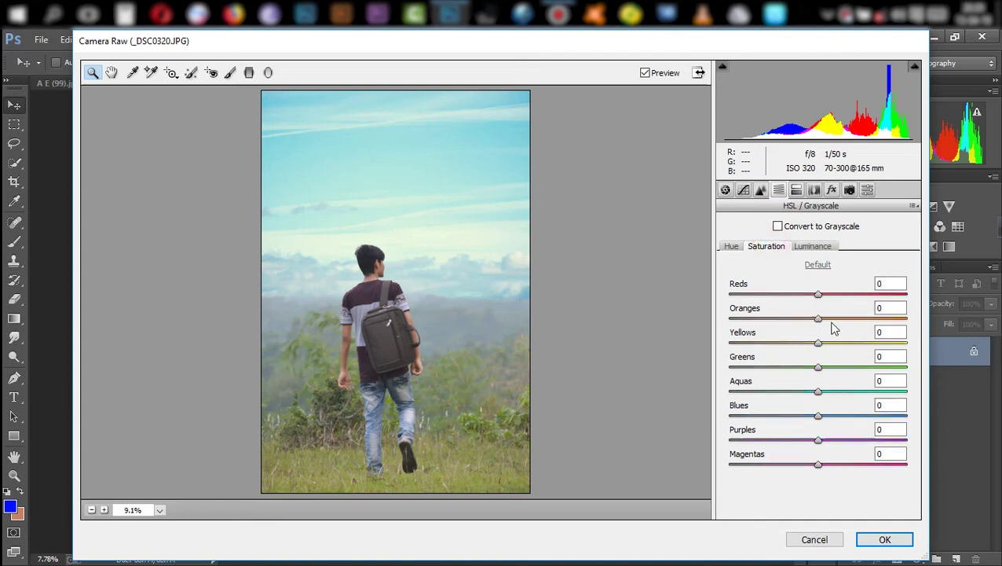
# Set HSL saturation to Oranges -5, Yellows +77, Greens +90 and Aquas +43, with Blues lowered.
pyautogui.moveTo(817, 319); pyautogui.dragTo(813, 319)
pyautogui.moveTo(857, 367); pyautogui.dragTo(900, 367)
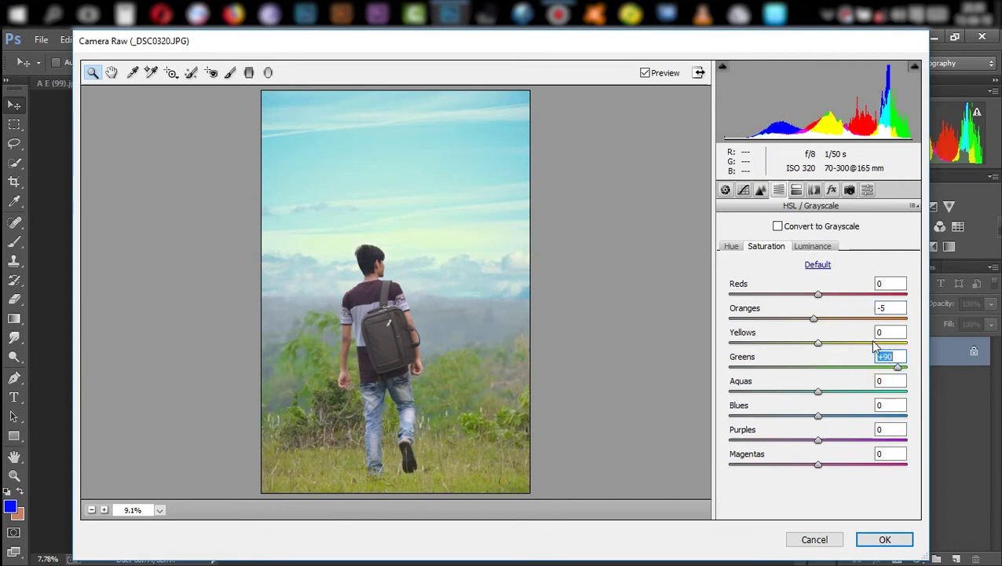
pyautogui.moveTo(875, 343); pyautogui.dragTo(888, 343)
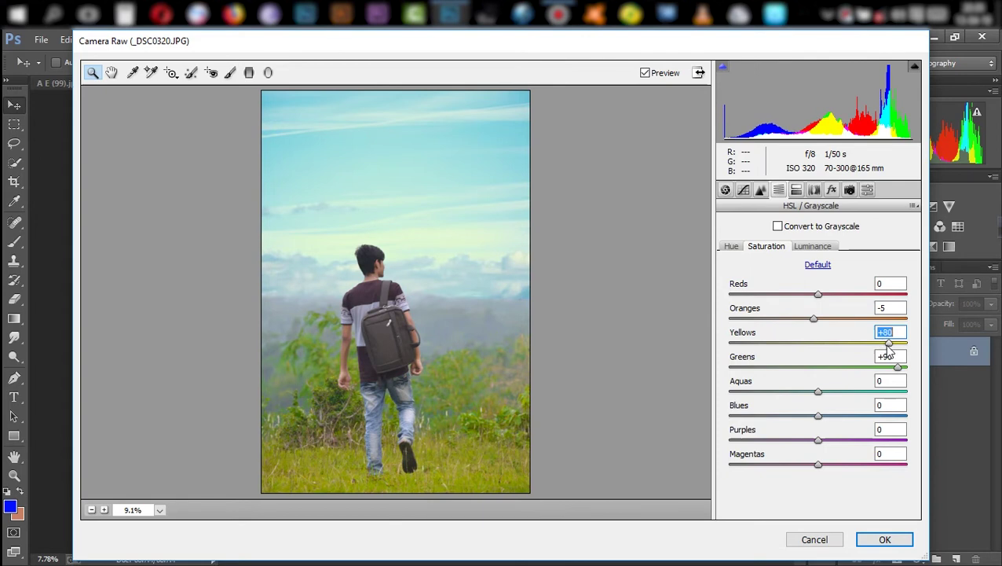
pyautogui.moveTo(848, 415); pyautogui.dragTo(800, 422)
pyautogui.moveTo(837, 390)
pyautogui.mouseDown()
pyautogui.moveTo(866, 384)
pyautogui.moveTo(856, 388)
pyautogui.mouseUp()
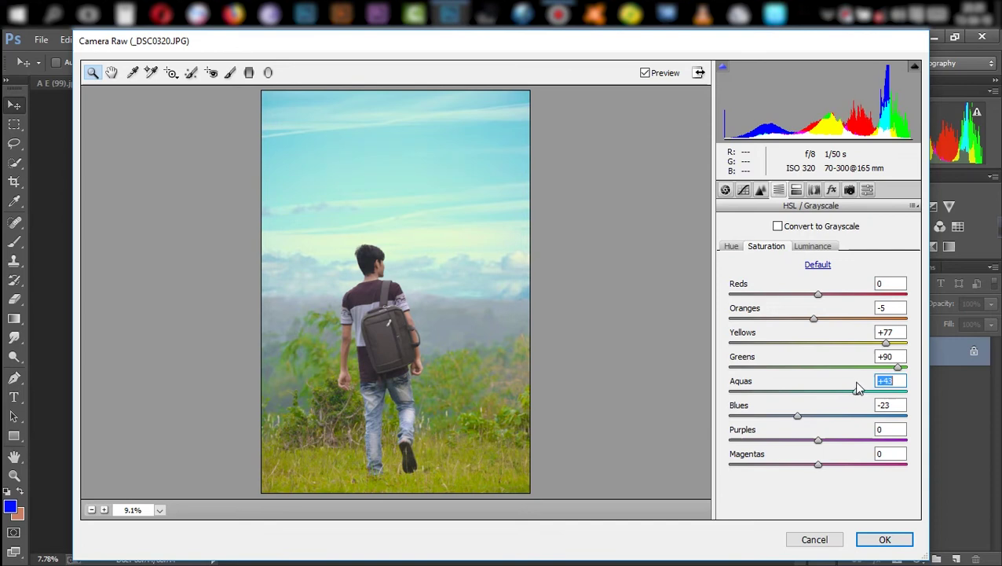
# Shift the Greens hue to -72 to yellow the vegetation.
pyautogui.click(731, 246)
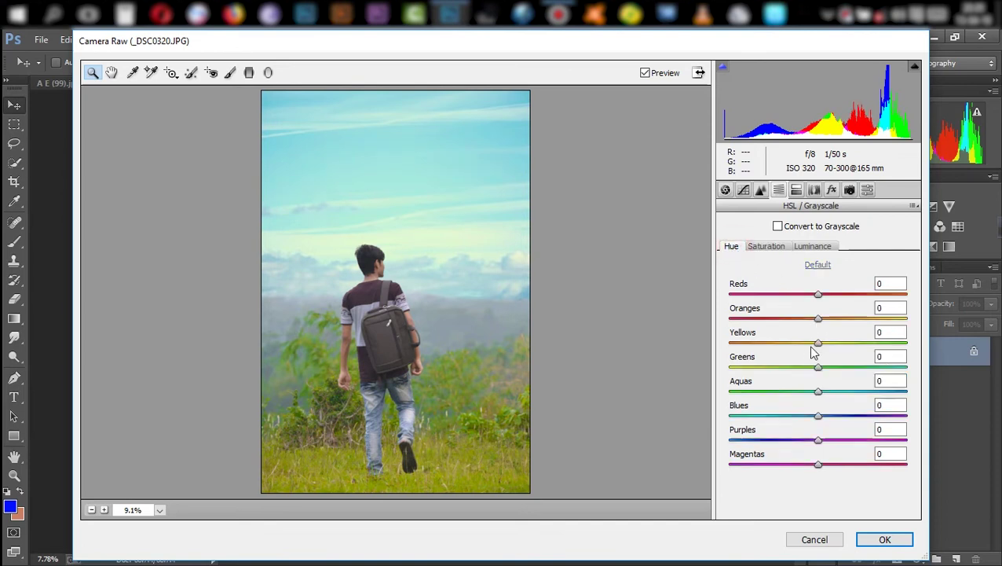
pyautogui.moveTo(818, 366)
pyautogui.mouseDown()
pyautogui.moveTo(791, 373)
pyautogui.moveTo(927, 385)
pyautogui.mouseUp()
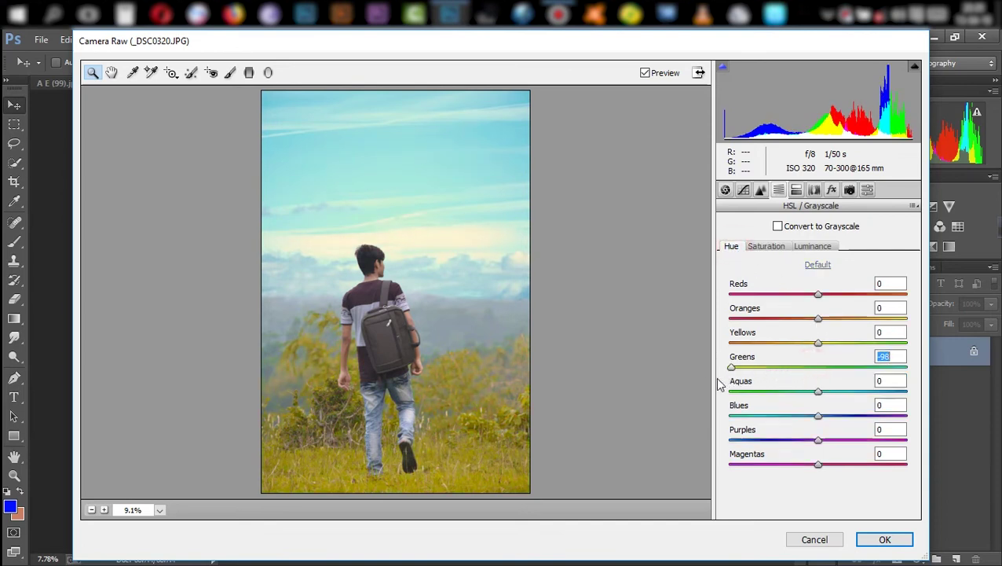
pyautogui.moveTo(795, 384); pyautogui.dragTo(751, 385)
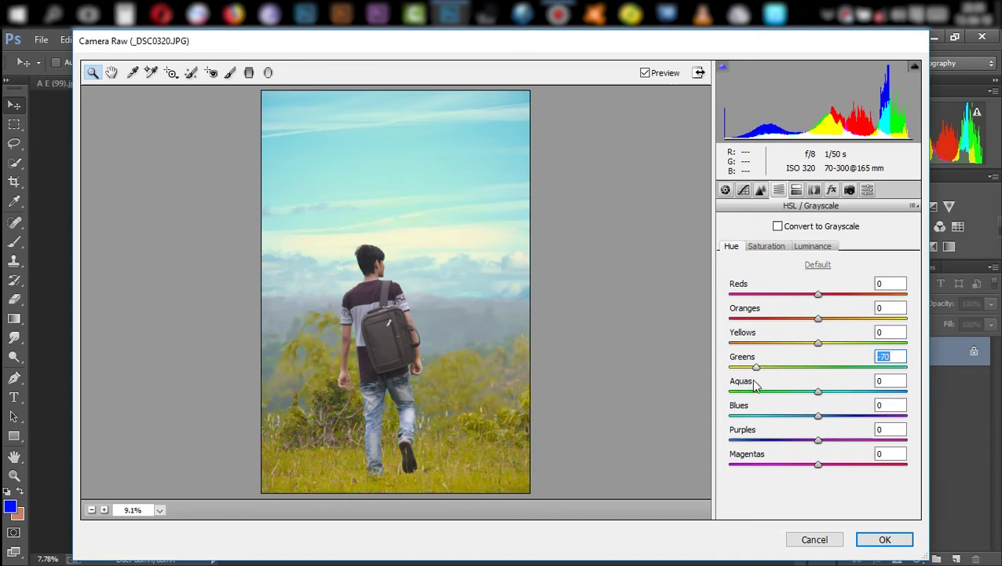
# Raise the Camera Calibration Green Primary saturation to +41.
pyautogui.click(807, 248)
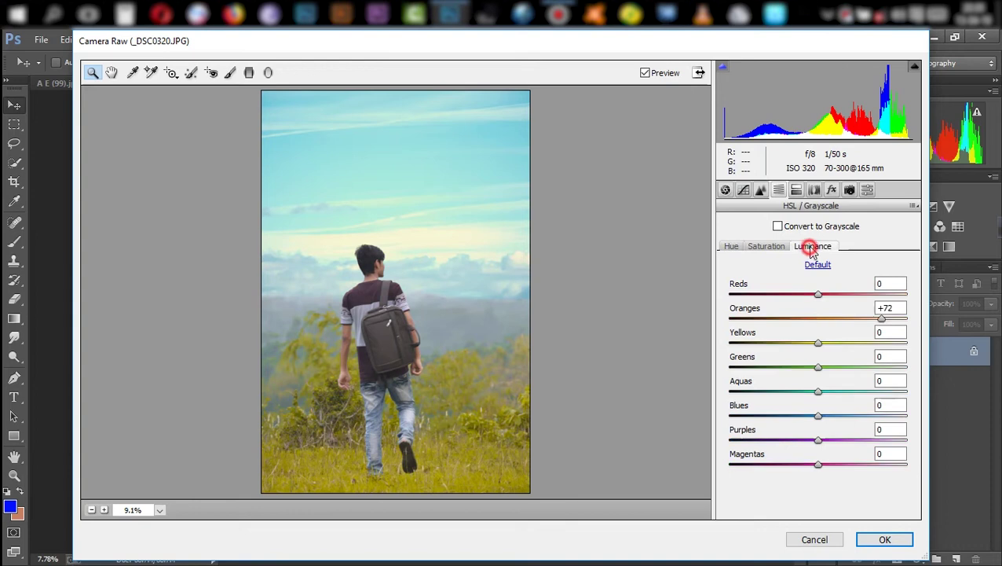
pyautogui.click(831, 189)
pyautogui.click(848, 190)
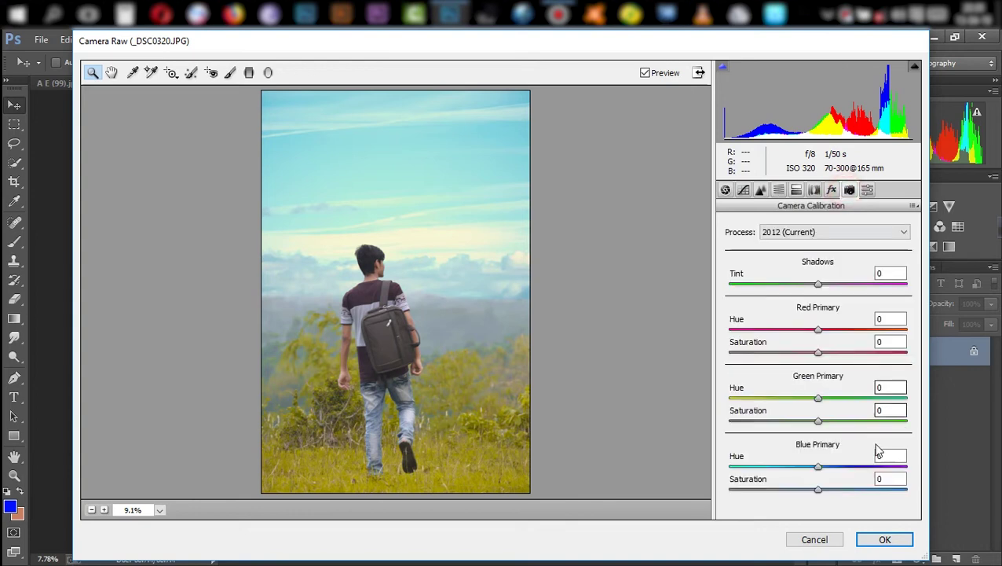
pyautogui.click(853, 421)
pyautogui.moveTo(853, 423); pyautogui.dragTo(855, 421)
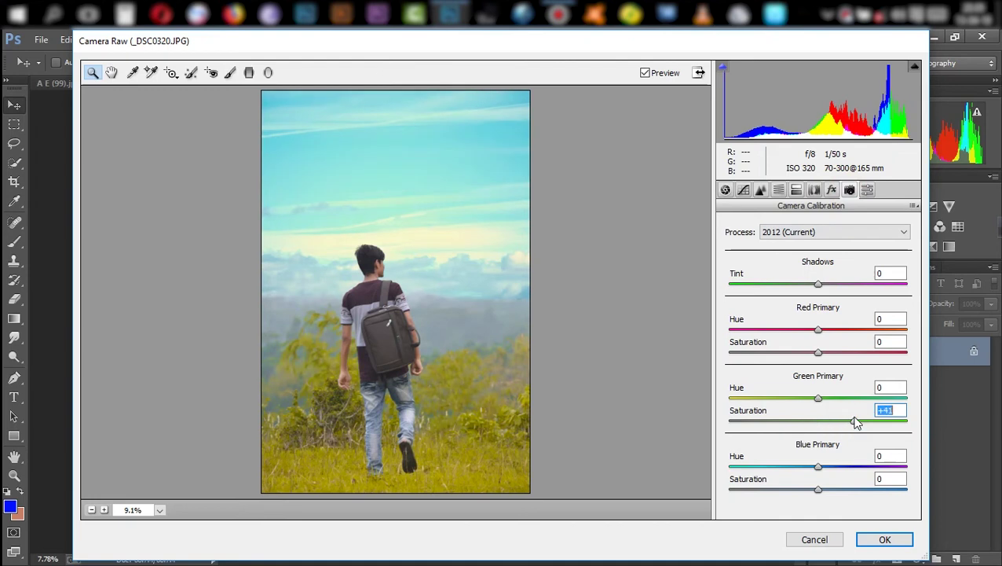
# Boost Blues saturation to +49 for a vivid sky and apply the Camera Raw adjustments.
pyautogui.click(779, 190)
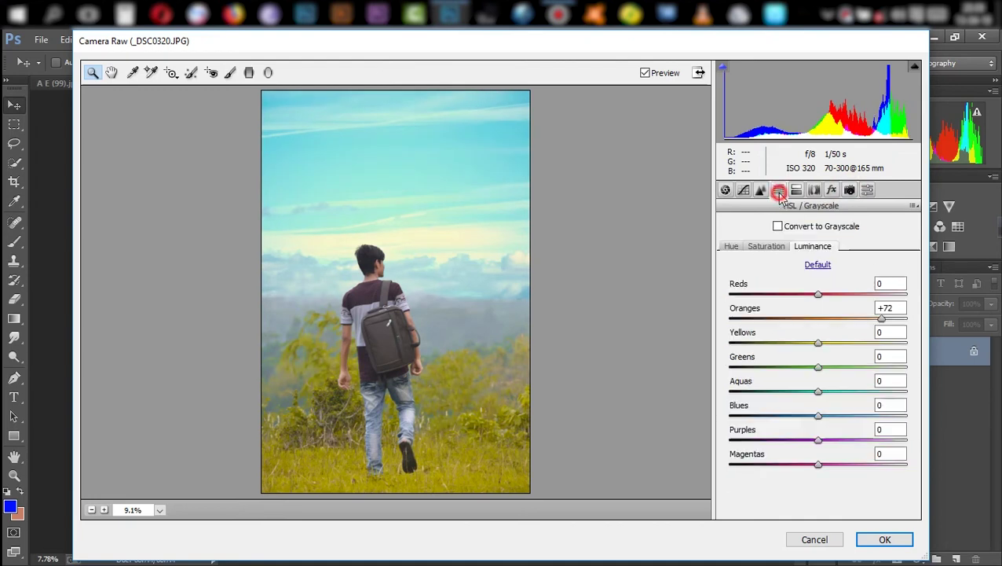
pyautogui.click(768, 247)
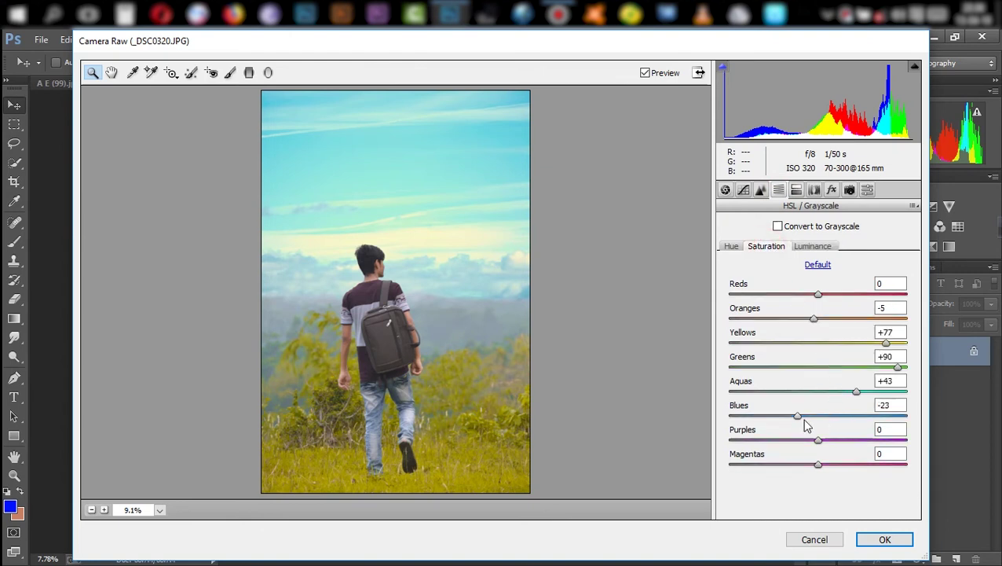
pyautogui.moveTo(799, 416)
pyautogui.mouseDown()
pyautogui.moveTo(923, 429)
pyautogui.moveTo(866, 429)
pyautogui.mouseUp()
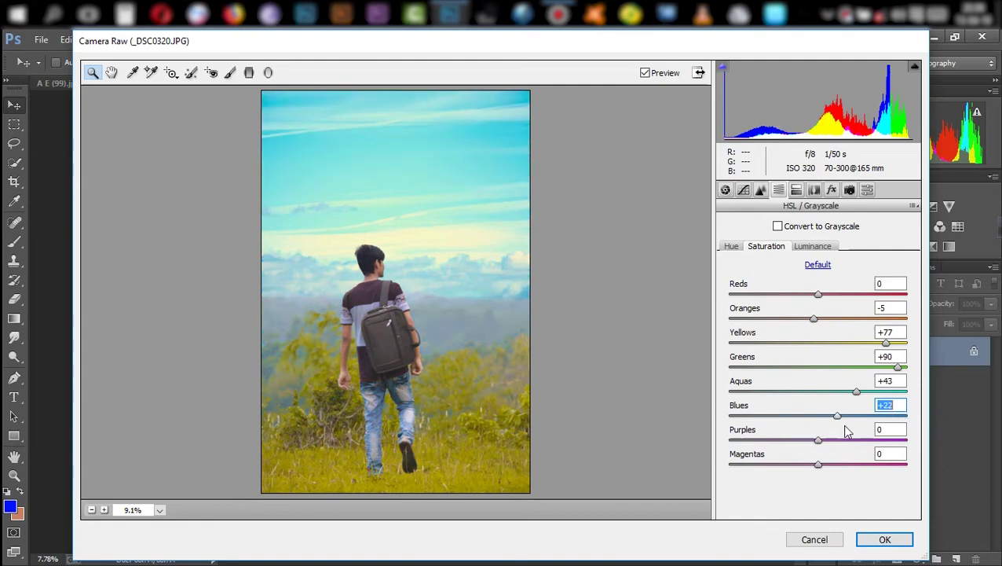
pyautogui.click(874, 541)
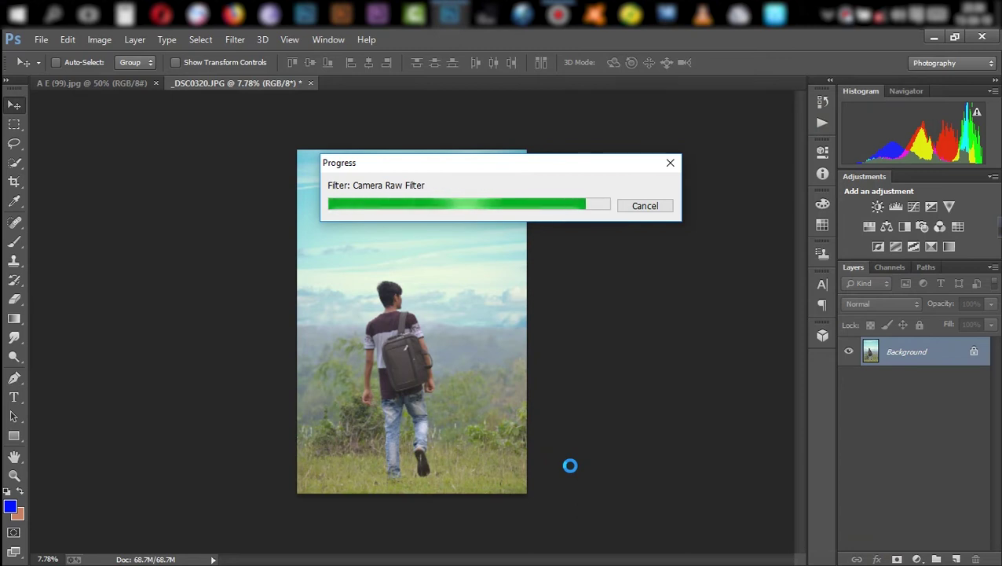
# Return to the _DSC0320.JPG walking-man photo and bring up the Nik Software filters.
pyautogui.click(100, 83)
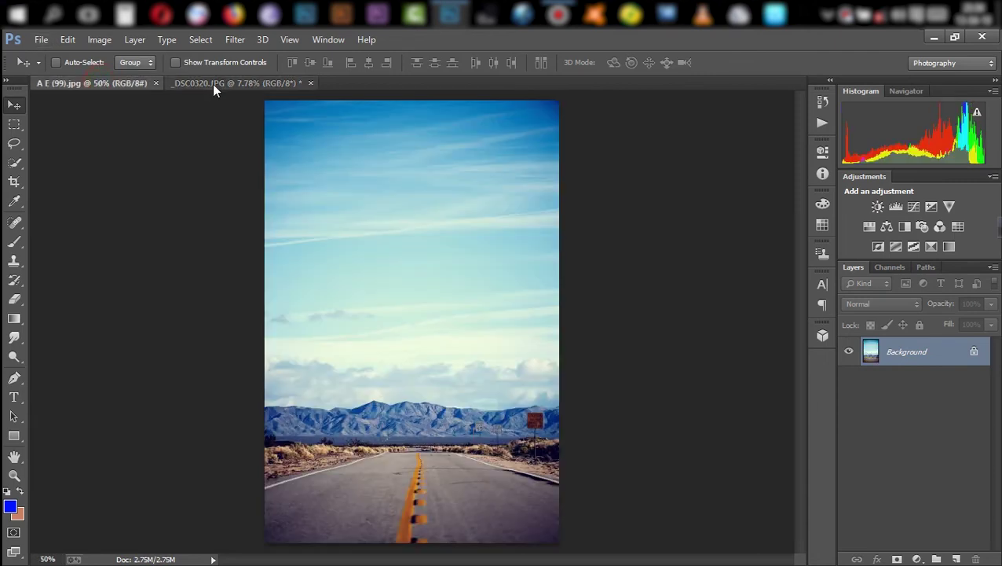
pyautogui.click(212, 82)
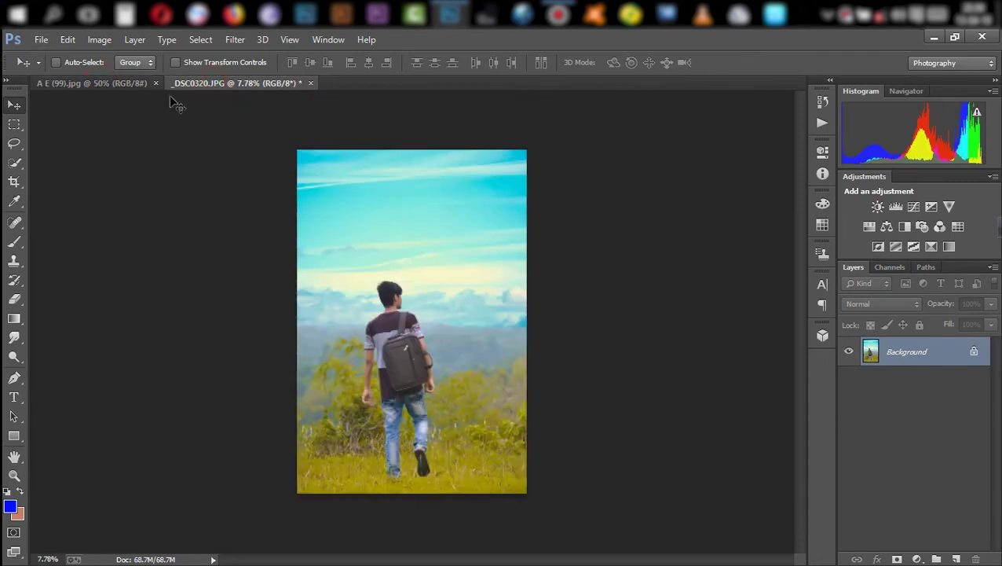
pyautogui.click(235, 39)
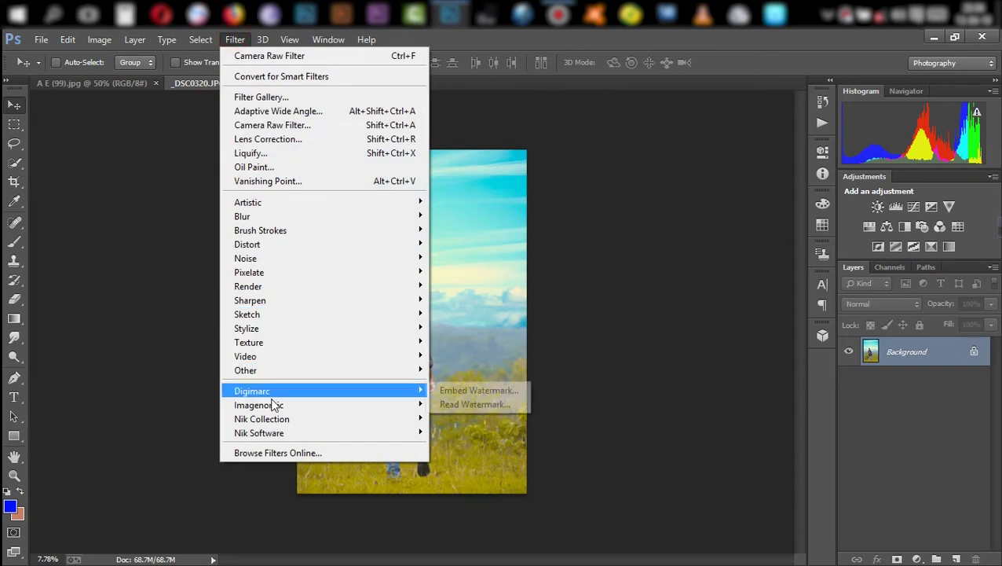
# Launch Color Efex Pro, set Dark Detail Extractor to 41%, and stack a Cross Processing filter.
pyautogui.moveTo(259, 433)
pyautogui.click(466, 417)
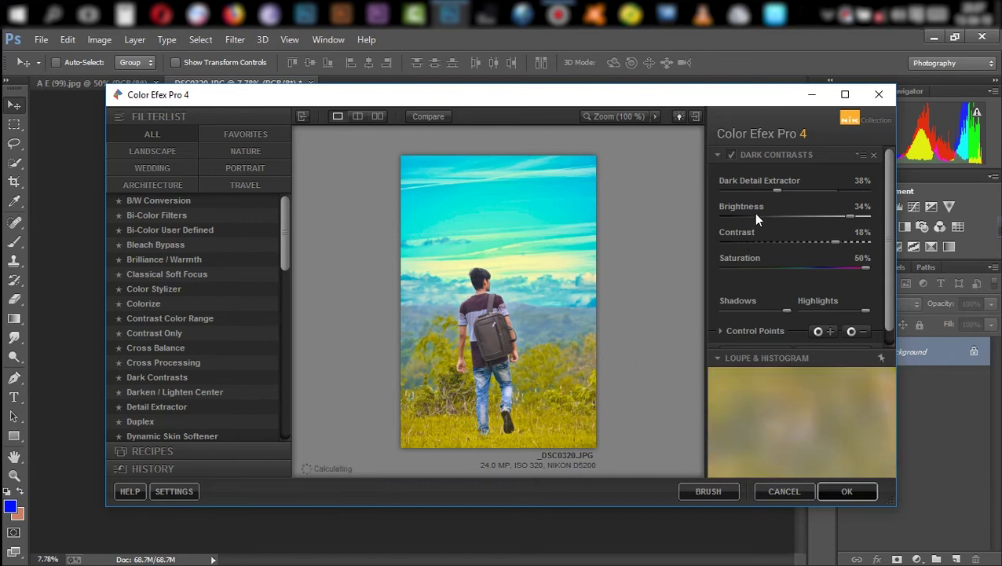
pyautogui.moveTo(771, 187); pyautogui.dragTo(782, 188)
pyautogui.scroll(-1, 790, 292)
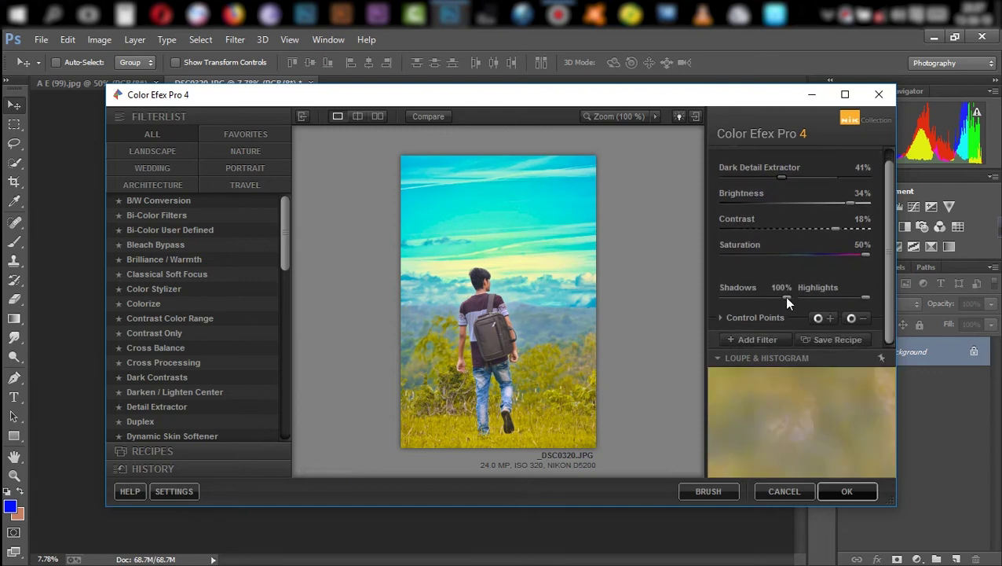
pyautogui.click(756, 339)
pyautogui.click(148, 363)
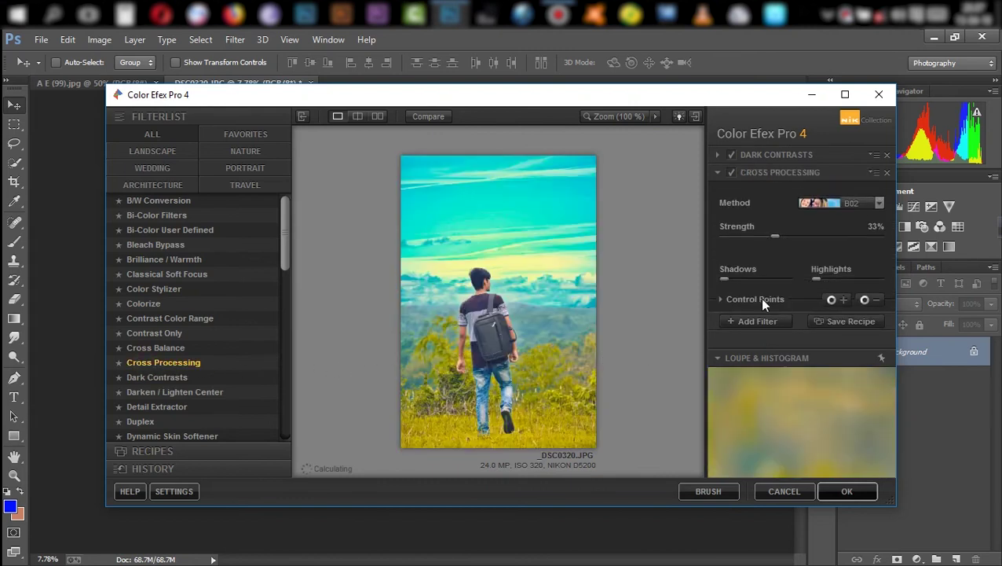
# Choose the L02 Cross Processing method and apply Color Efex Pro as a new layer.
pyautogui.click(879, 203)
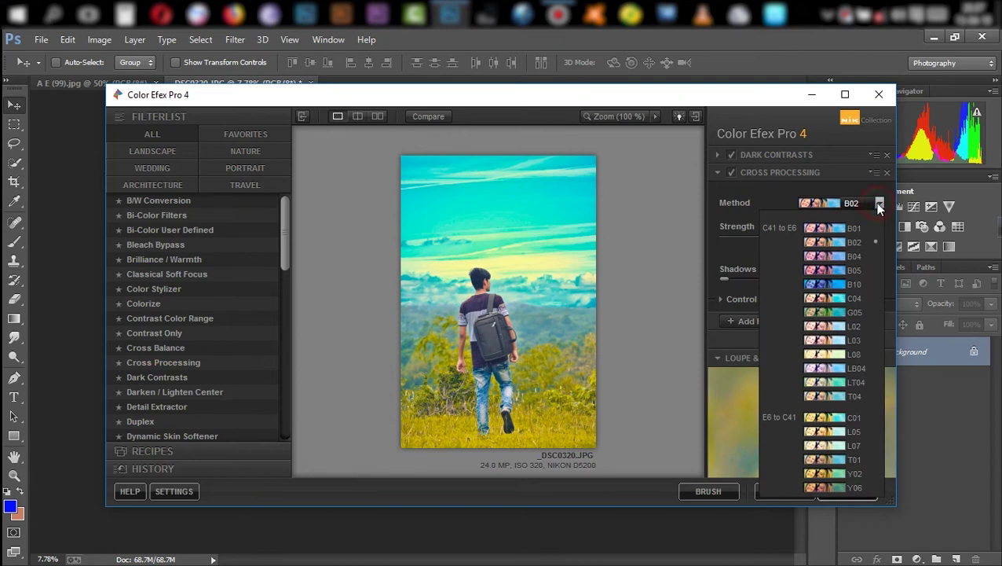
pyautogui.click(855, 311)
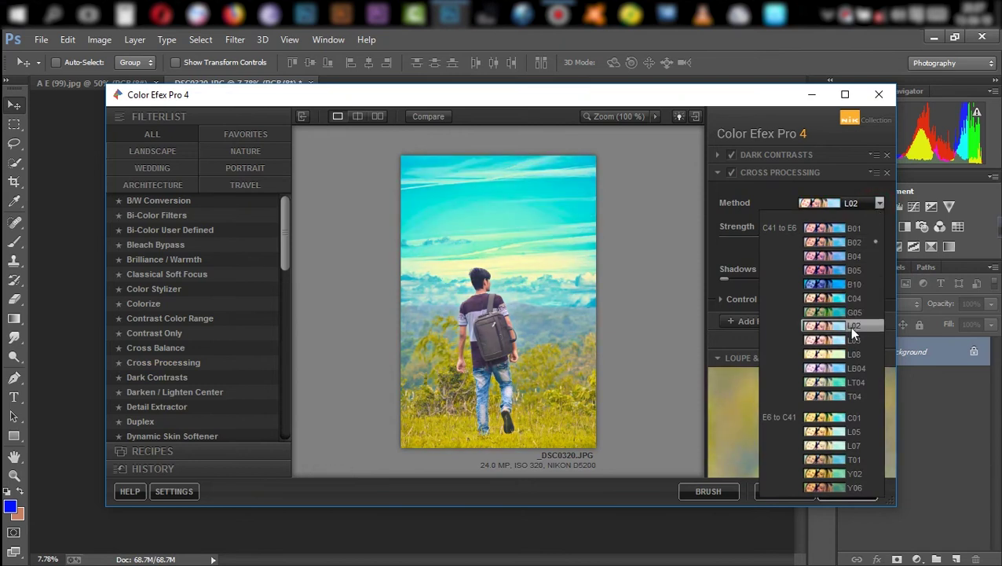
pyautogui.click(846, 327)
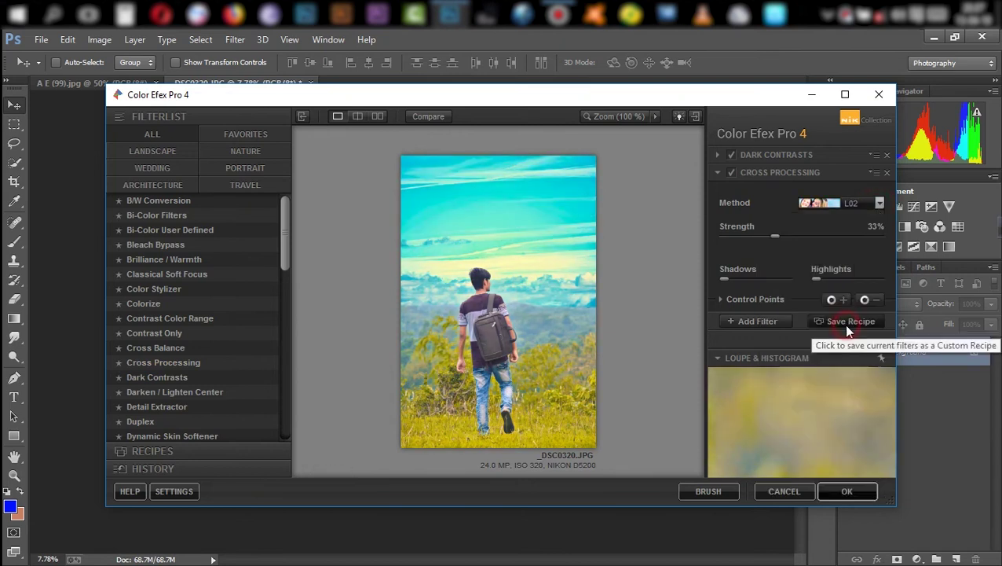
pyautogui.click(834, 488)
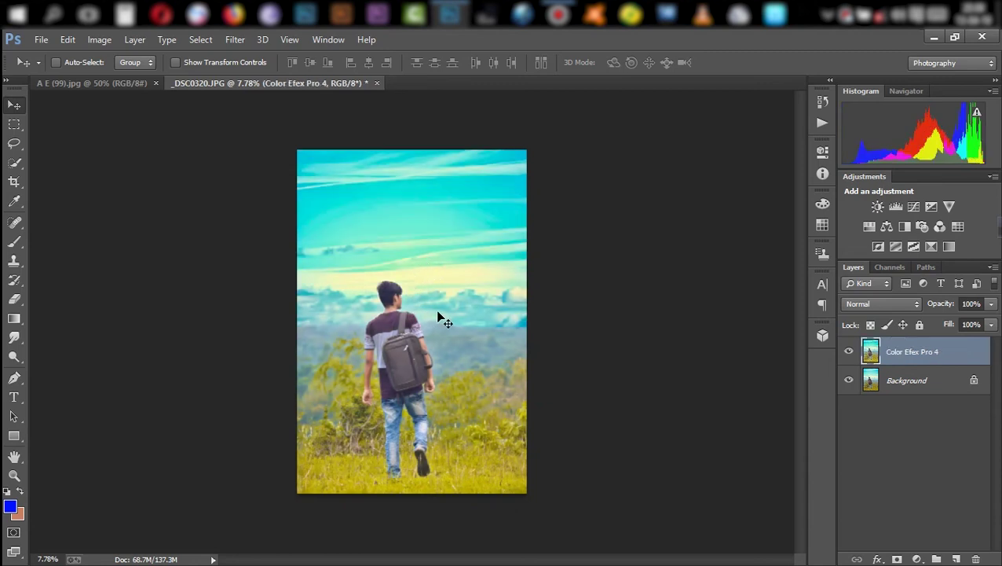
# Toggle the Color Efex Pro 4 layer's visibility to compare, leaving it visible.
pyautogui.click(848, 352)
pyautogui.click(849, 353)
pyautogui.click(848, 353)
# Open the Camera Raw Filter on the layer and nudge Temperature warmer.
pyautogui.click(235, 39)
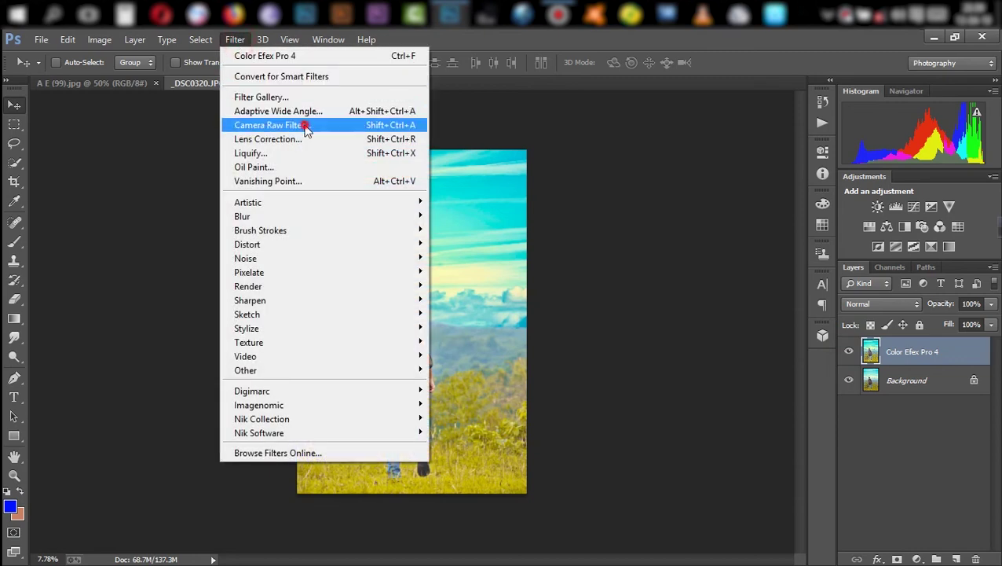
pyautogui.click(307, 126)
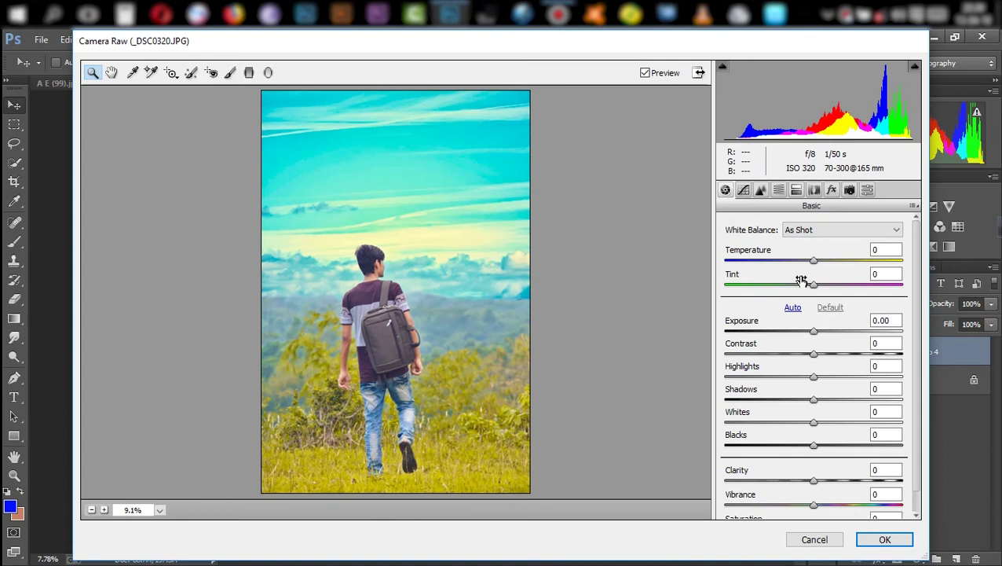
pyautogui.moveTo(813, 260)
pyautogui.mouseDown()
pyautogui.moveTo(825, 262)
pyautogui.moveTo(819, 276)
pyautogui.mouseUp()
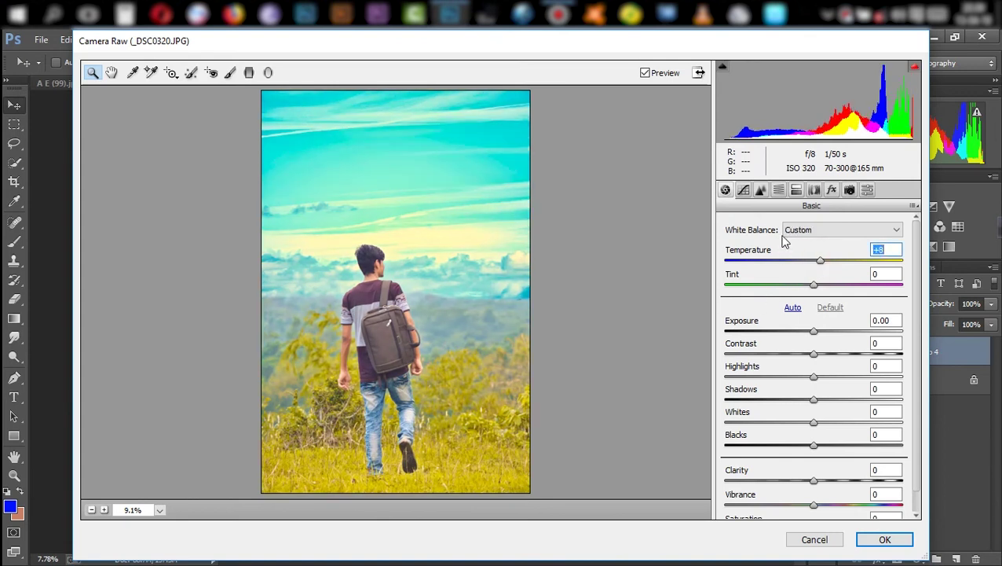
# Add luminance noise reduction of 16 and brighten Oranges luminance to +42.
pyautogui.click(760, 189)
pyautogui.moveTo(725, 370); pyautogui.dragTo(754, 370)
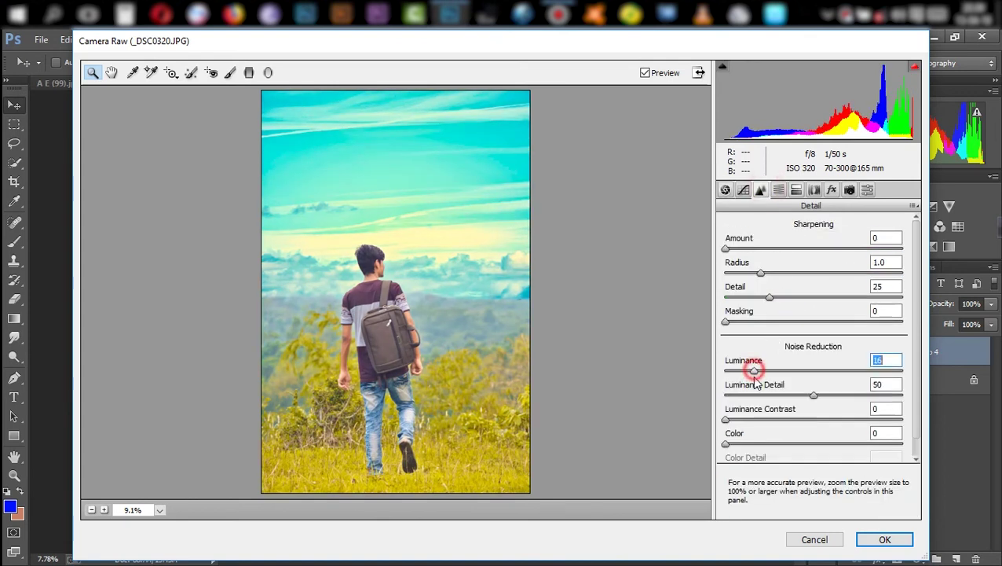
pyautogui.click(779, 190)
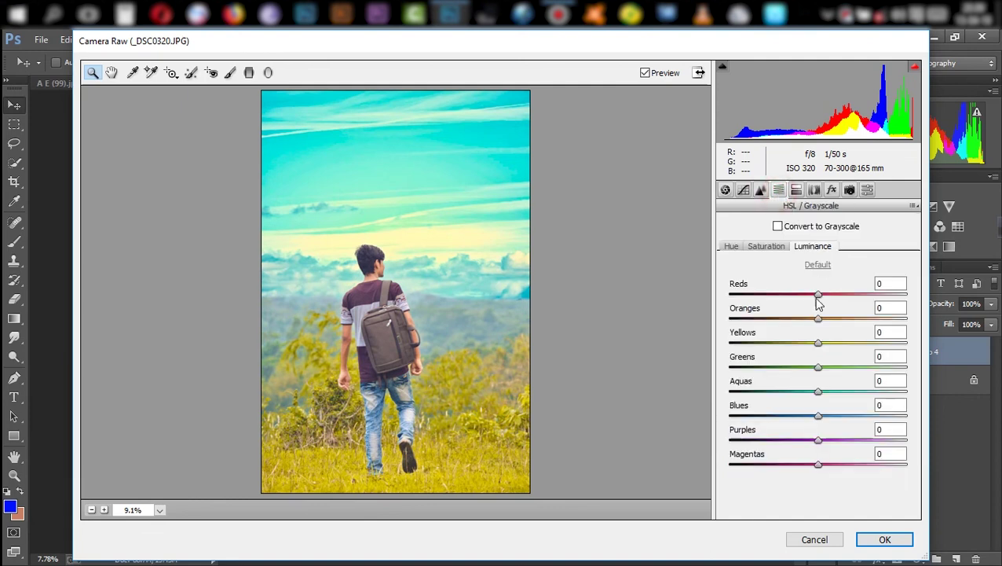
pyautogui.moveTo(825, 322); pyautogui.dragTo(855, 318)
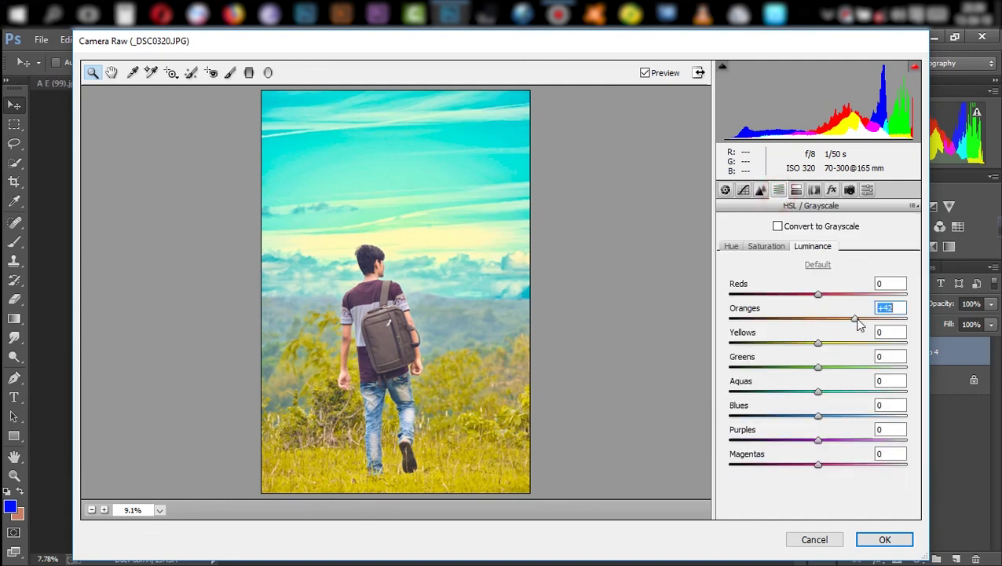
# Set saturation to Oranges -8, Yellows +9, Greens -73, and strongly desaturate Blues.
pyautogui.click(766, 246)
pyautogui.moveTo(818, 317)
pyautogui.mouseDown()
pyautogui.moveTo(808, 318)
pyautogui.moveTo(807, 346)
pyautogui.moveTo(912, 378)
pyautogui.moveTo(716, 374)
pyautogui.moveTo(754, 374)
pyautogui.mouseUp()
pyautogui.moveTo(822, 343); pyautogui.dragTo(826, 340)
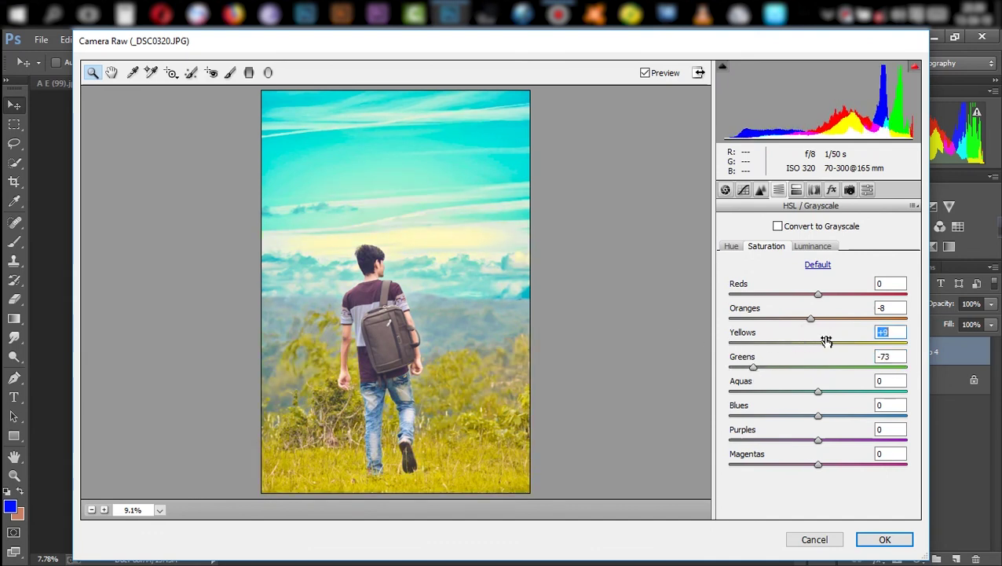
pyautogui.moveTo(819, 417)
pyautogui.mouseDown()
pyautogui.moveTo(744, 424)
pyautogui.moveTo(766, 428)
pyautogui.mouseUp()
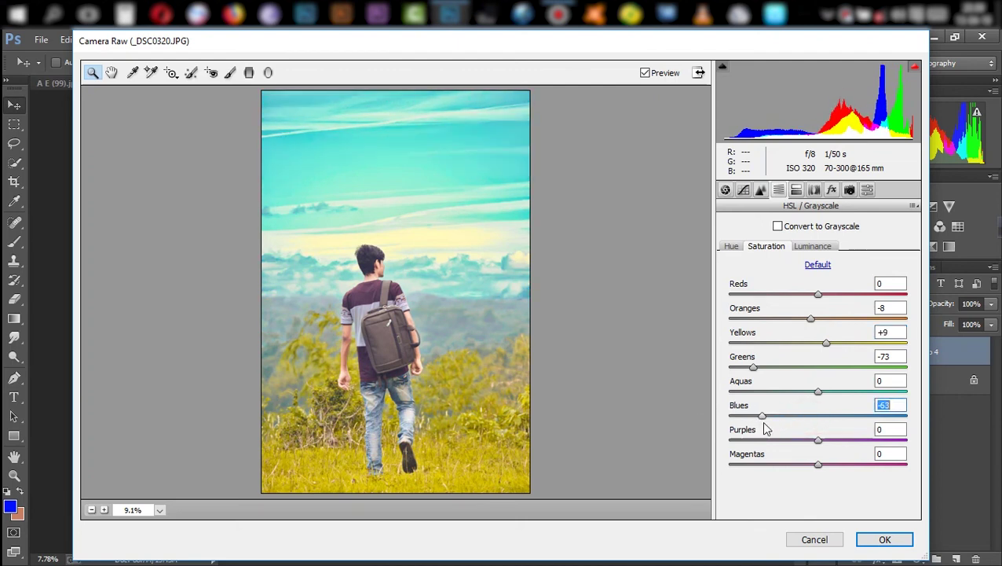
pyautogui.click(832, 190)
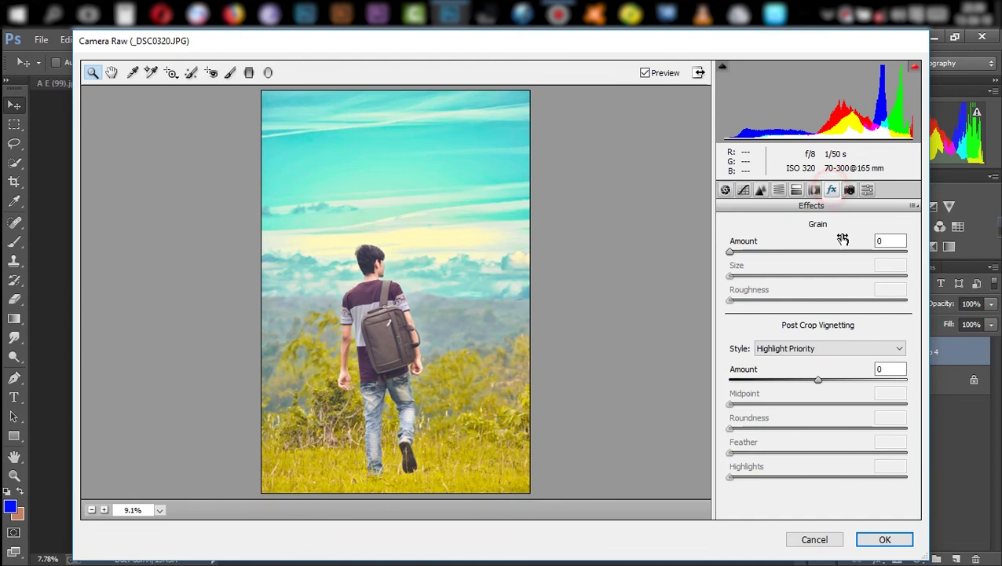
# Add a -20 edge vignette, desaturate Aquas to -47, and set Green Primary saturation to +17.
pyautogui.moveTo(817, 385); pyautogui.dragTo(802, 385)
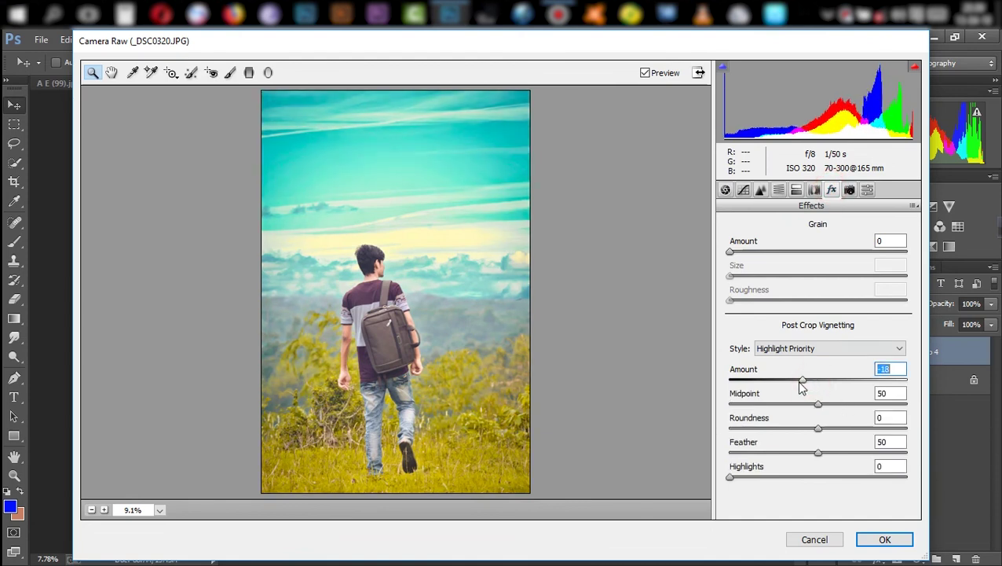
pyautogui.click(778, 190)
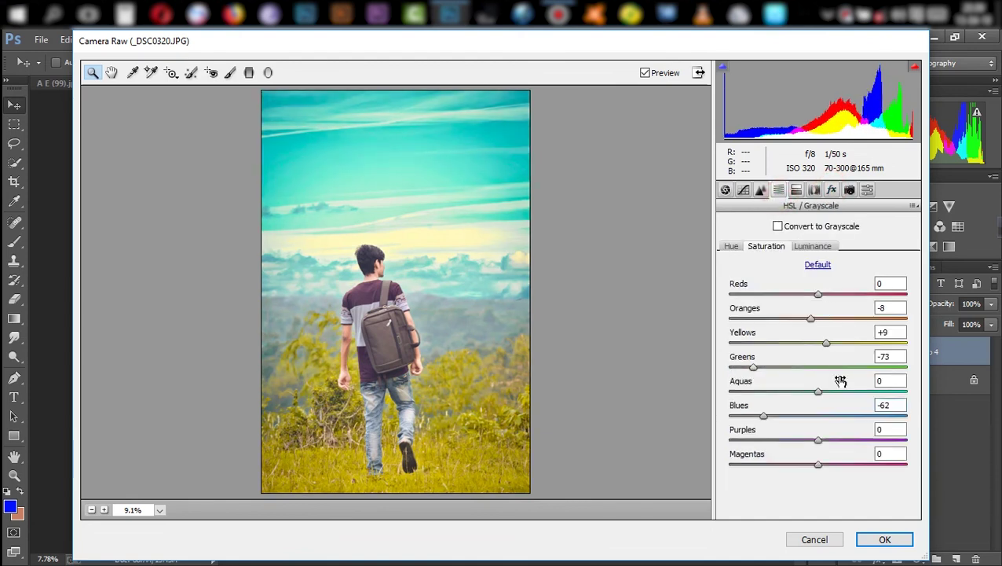
pyautogui.moveTo(816, 393); pyautogui.dragTo(777, 393)
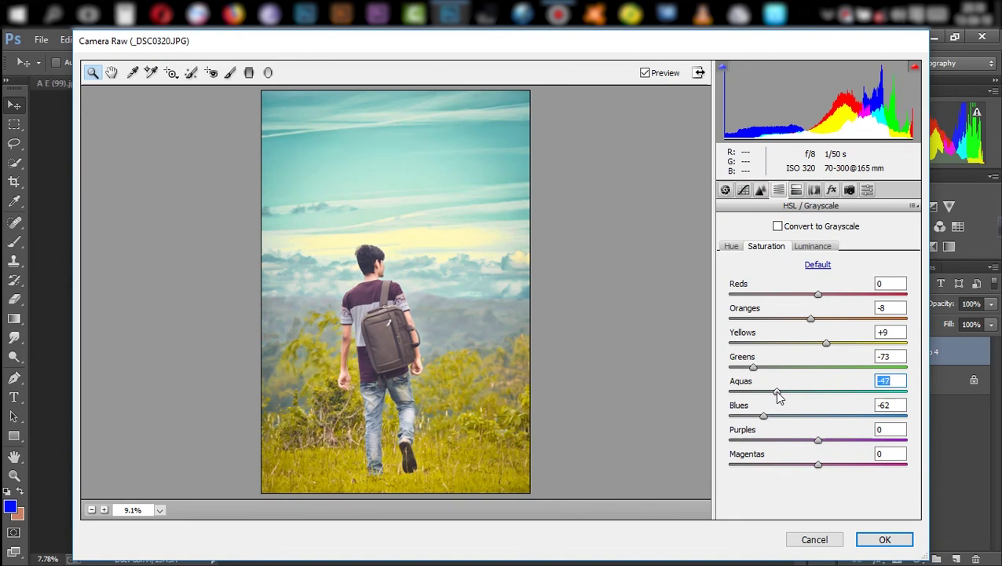
pyautogui.click(832, 190)
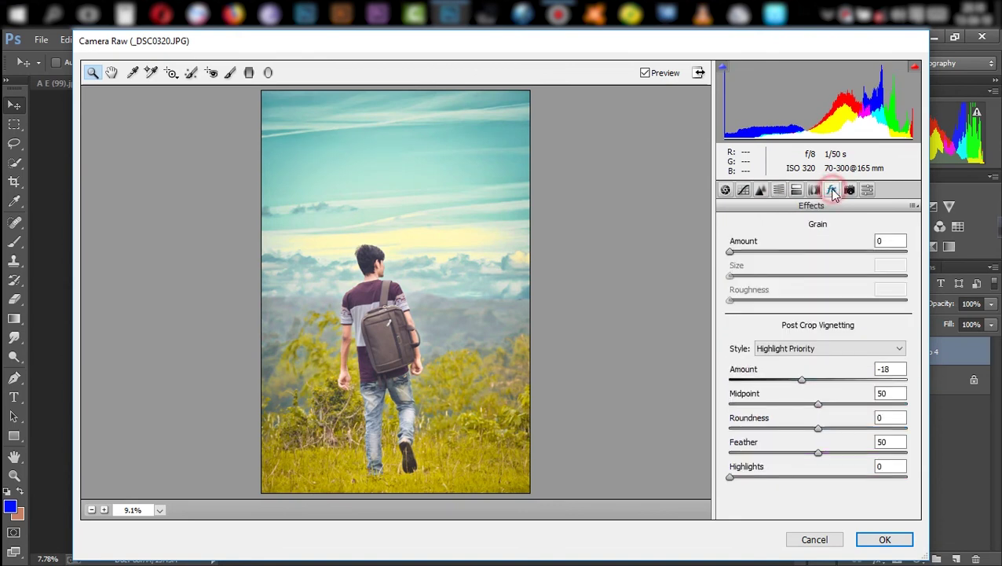
pyautogui.moveTo(805, 382); pyautogui.dragTo(799, 378)
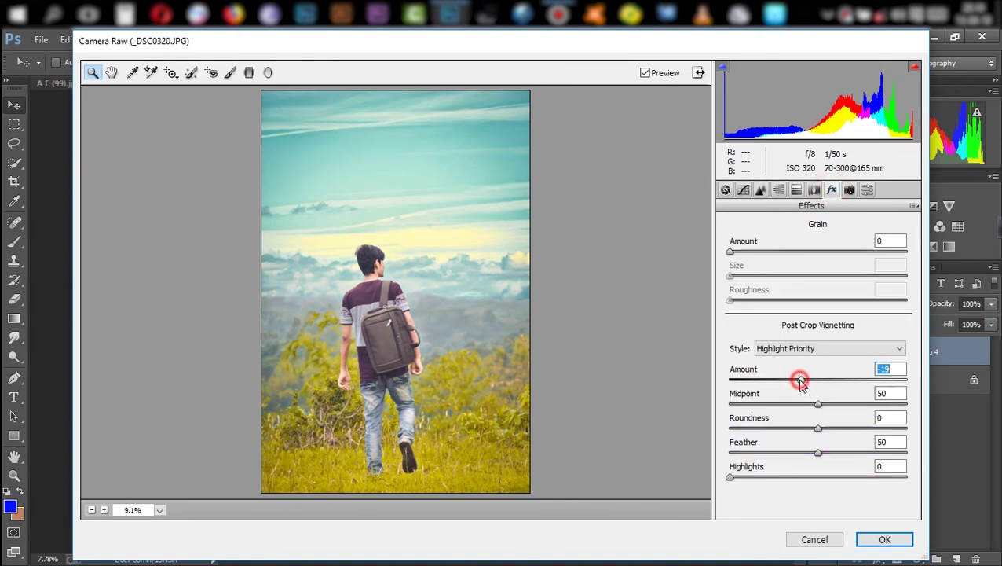
pyautogui.click(849, 190)
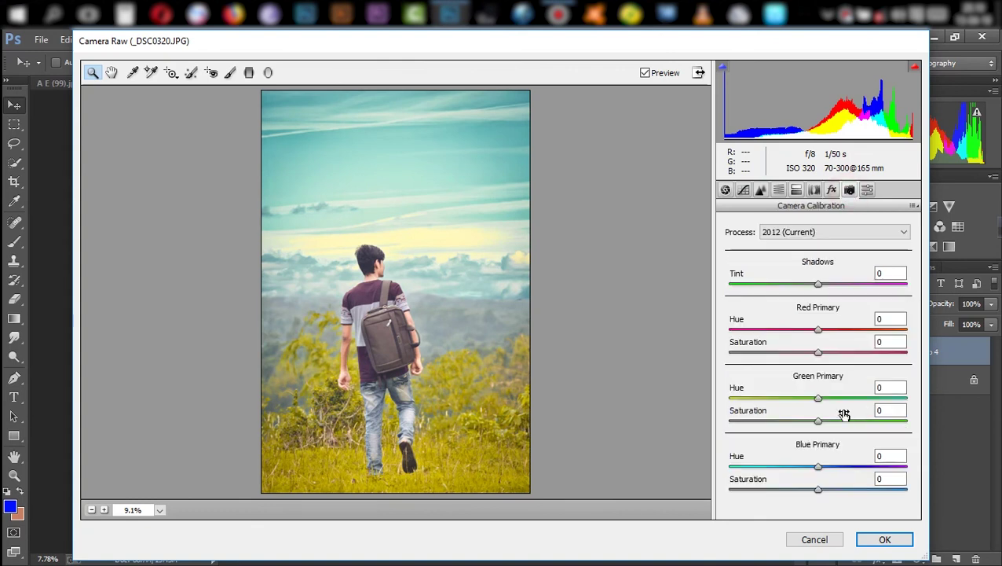
pyautogui.moveTo(828, 421); pyautogui.dragTo(833, 422)
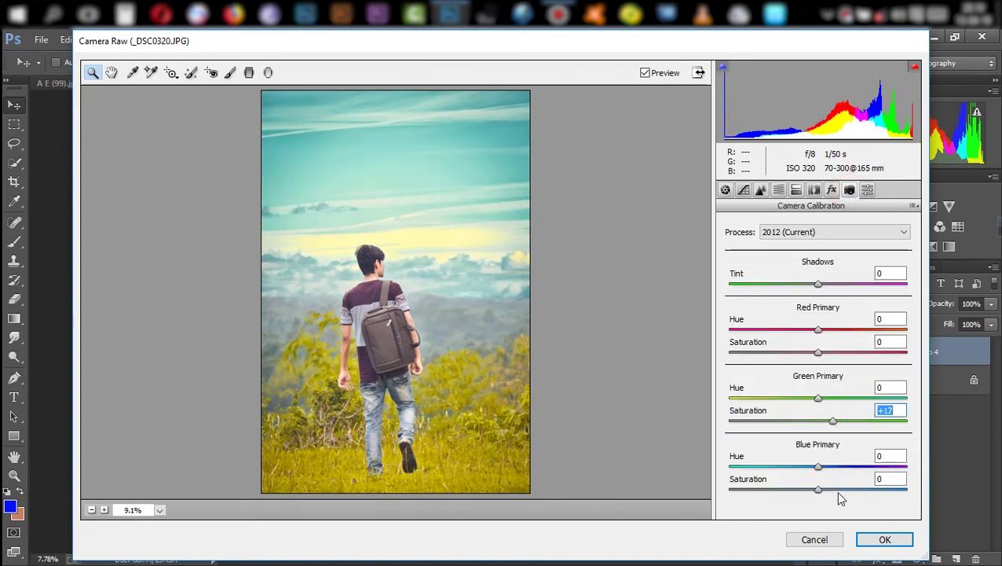
# Apply the Camera Raw grade, then toggle the Color Efex Pro 4 layer to compare, ending hidden.
pyautogui.click(876, 545)
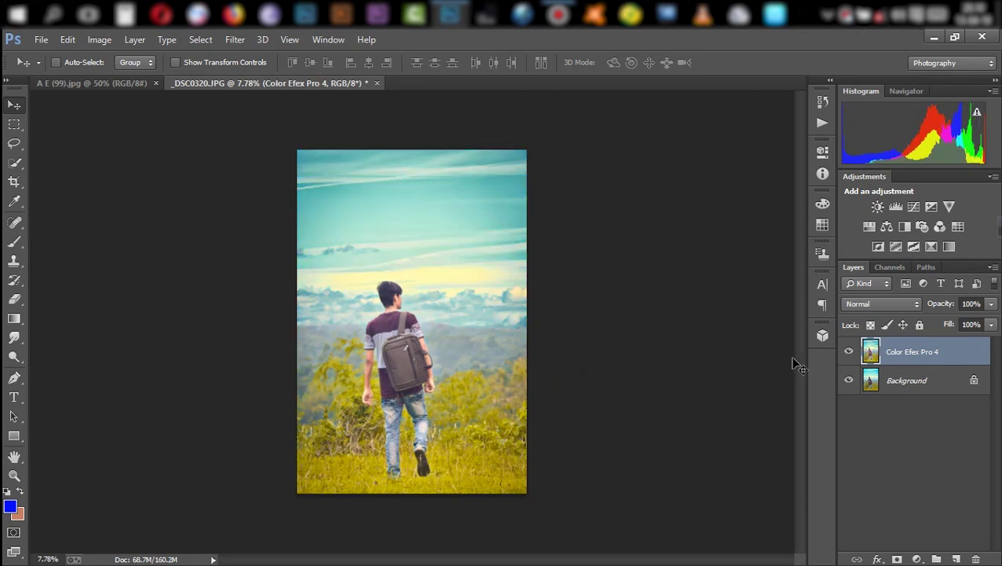
pyautogui.click(848, 354)
pyautogui.click(849, 353)
pyautogui.click(848, 353)
pyautogui.click(847, 352)
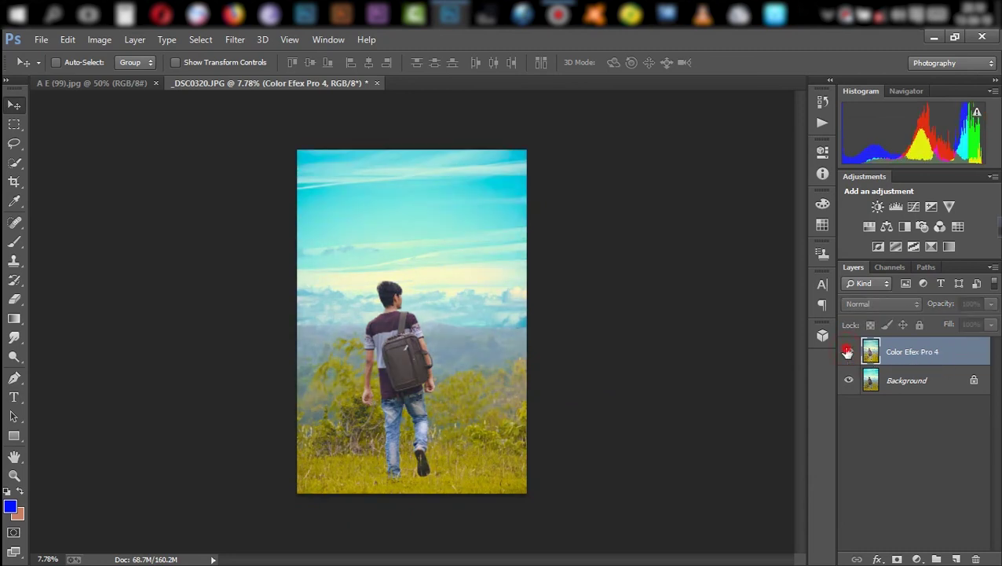